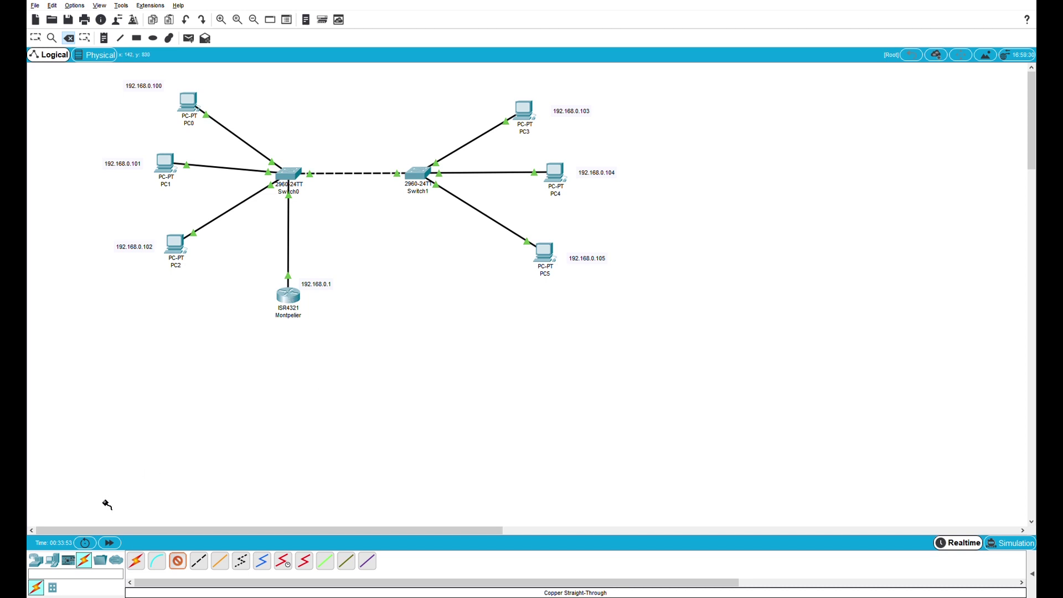
Step: Place a 2960-24TT switch, Switch3, in the workspace below the Montpelier router
{"action": "left_click", "coordinate": [38, 562]}
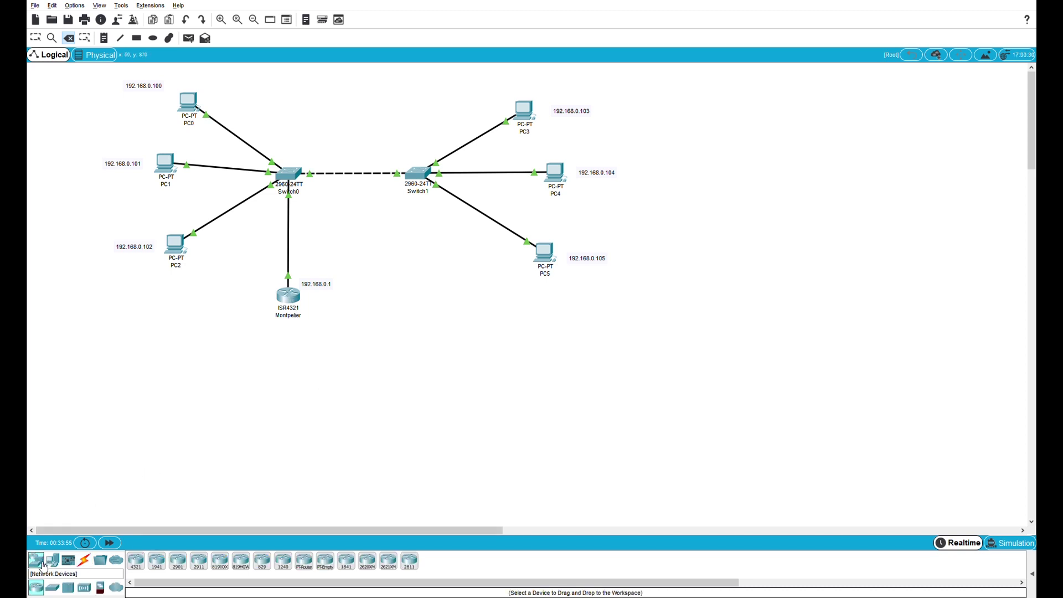
{"action": "left_click", "coordinate": [53, 588]}
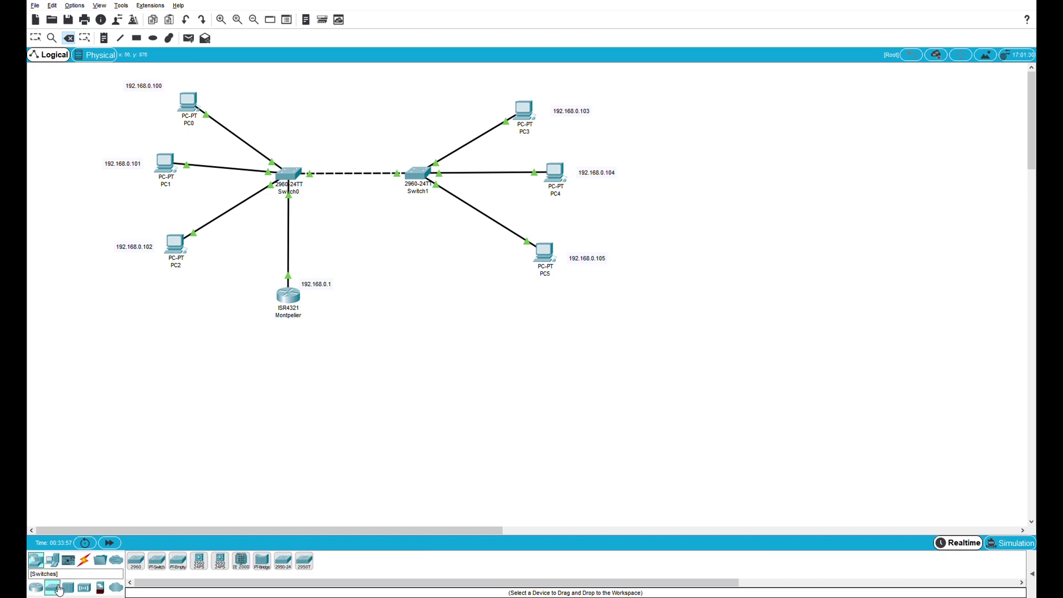
{"action": "left_click", "coordinate": [136, 561]}
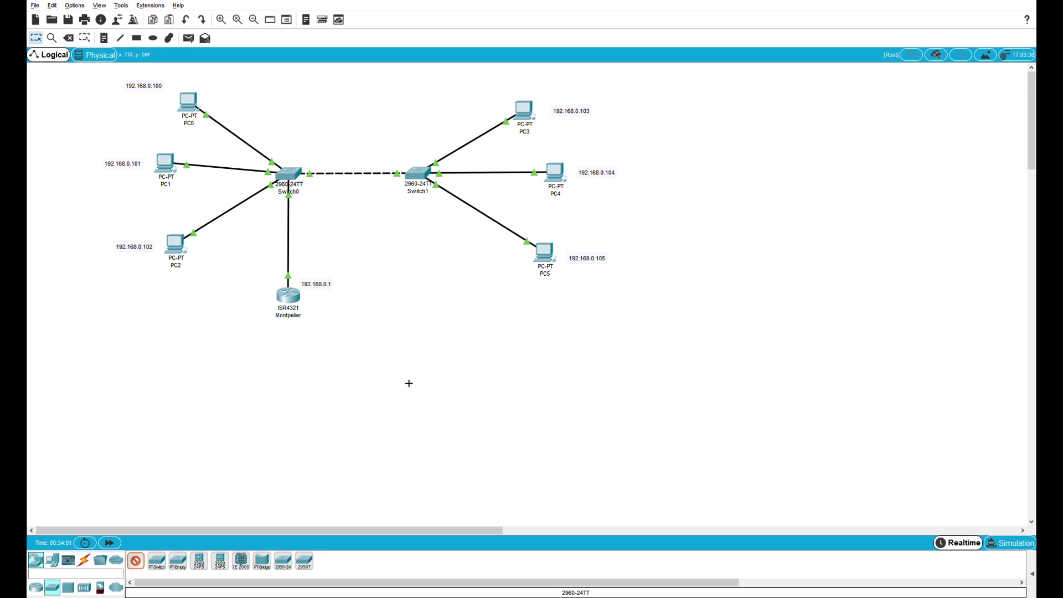
{"action": "left_click", "coordinate": [416, 369]}
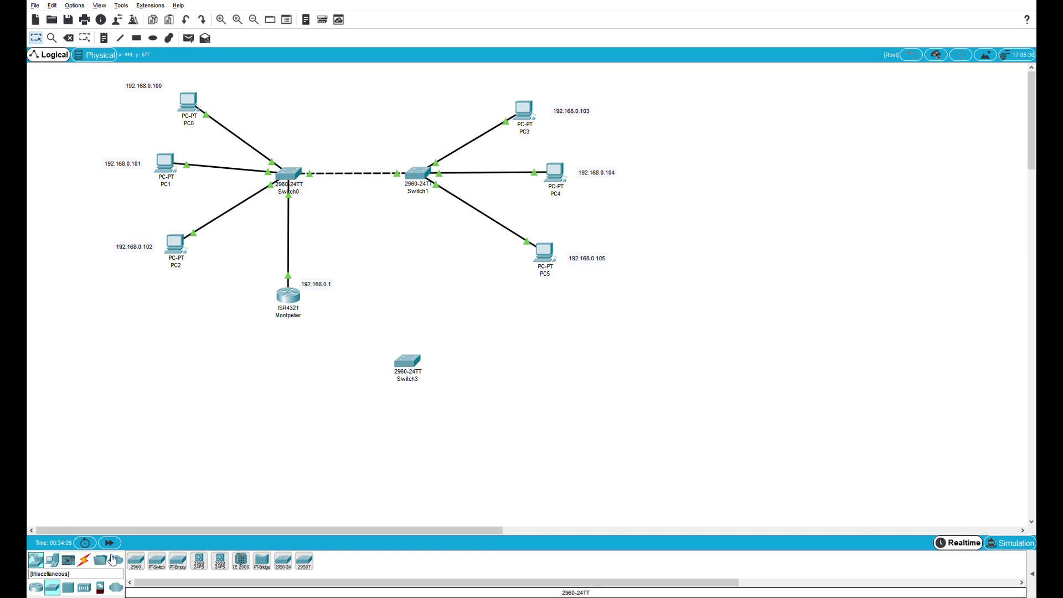
{"action": "left_click", "coordinate": [85, 561]}
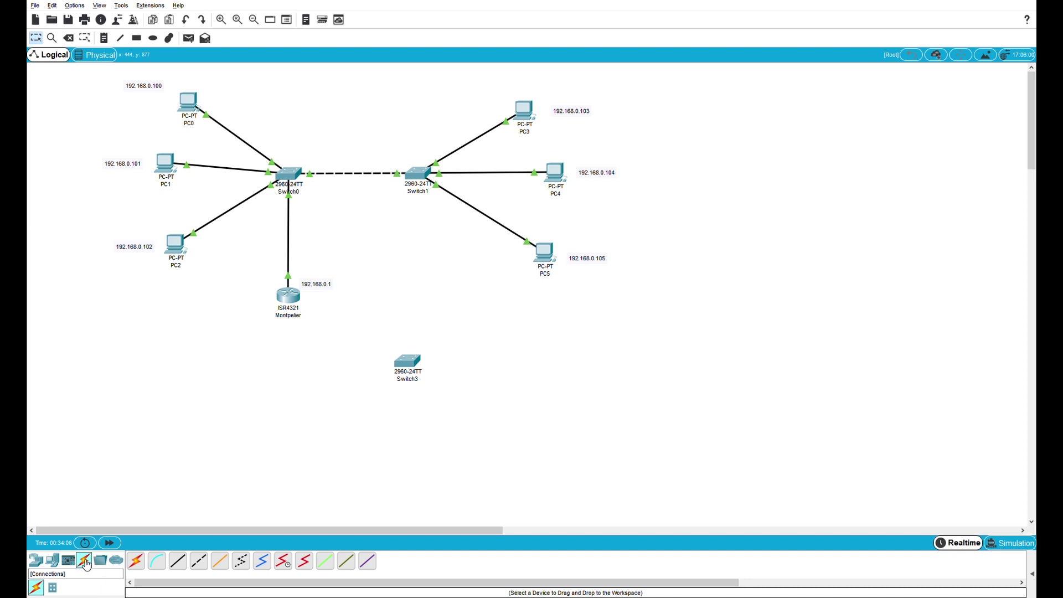
Step: Link the Montpelier router to Switch3 with a copper straight-through cable
{"action": "left_click", "coordinate": [185, 569]}
{"action": "left_click", "coordinate": [409, 364]}
Step: Move the 192.168.0.1 note left of the router and discard a pasted duplicate
{"action": "left_click_drag", "start_coordinate": [326, 289], "coordinate": [274, 287]}
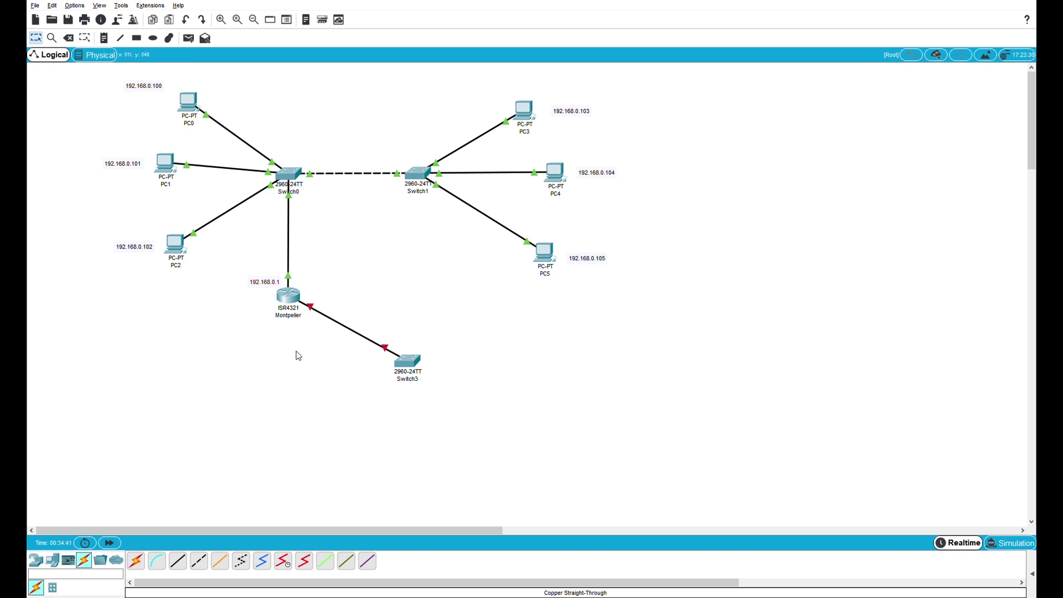
{"action": "key", "text": "ctrl+v"}
{"action": "left_click_drag", "start_coordinate": [264, 259], "coordinate": [325, 300]}
{"action": "key", "text": "Delete"}
Step: Place generic PCs PC9, PC10 and PC11 right of, below and left of Switch3
{"action": "left_click", "coordinate": [58, 565]}
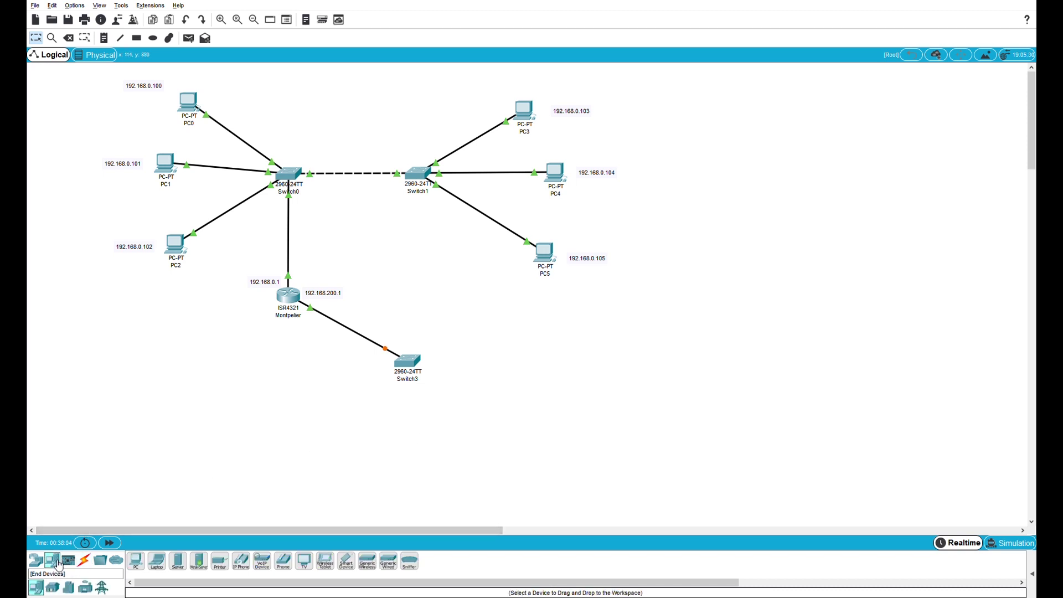
{"action": "left_click", "coordinate": [141, 565]}
{"action": "left_click", "coordinate": [514, 397]}
{"action": "left_click", "coordinate": [427, 450]}
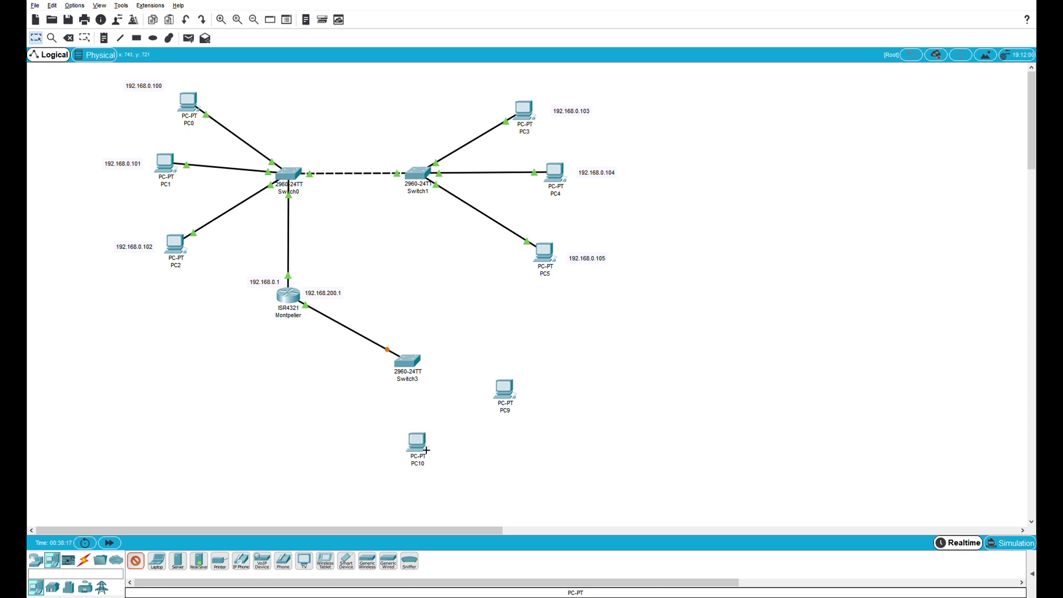
{"action": "left_click", "coordinate": [320, 437]}
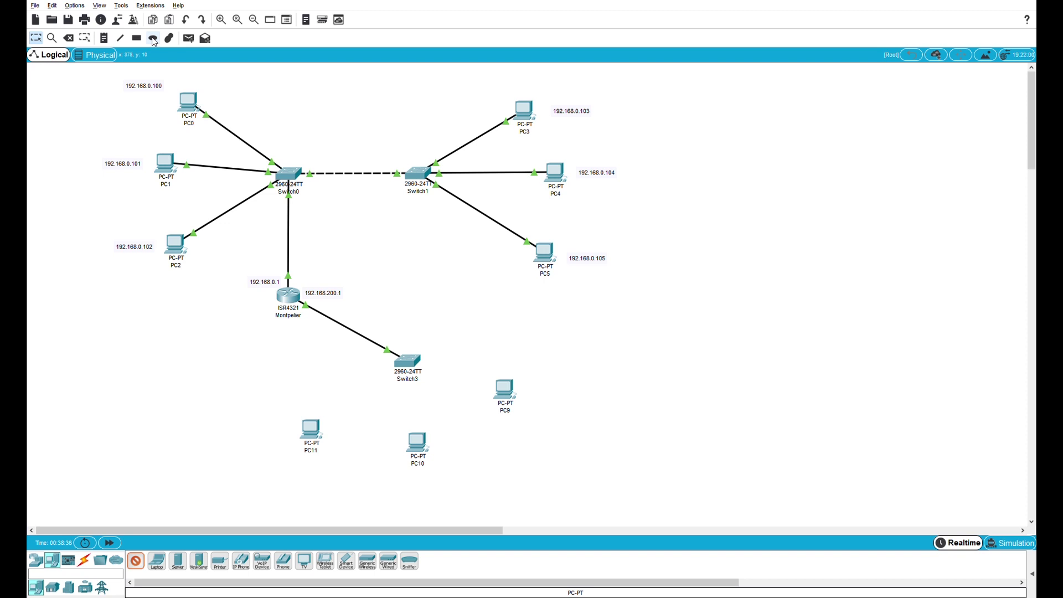
Step: Switch to the Draw Ellipse/Rectangle tool from the common tools bar
{"action": "left_click", "coordinate": [154, 40]}
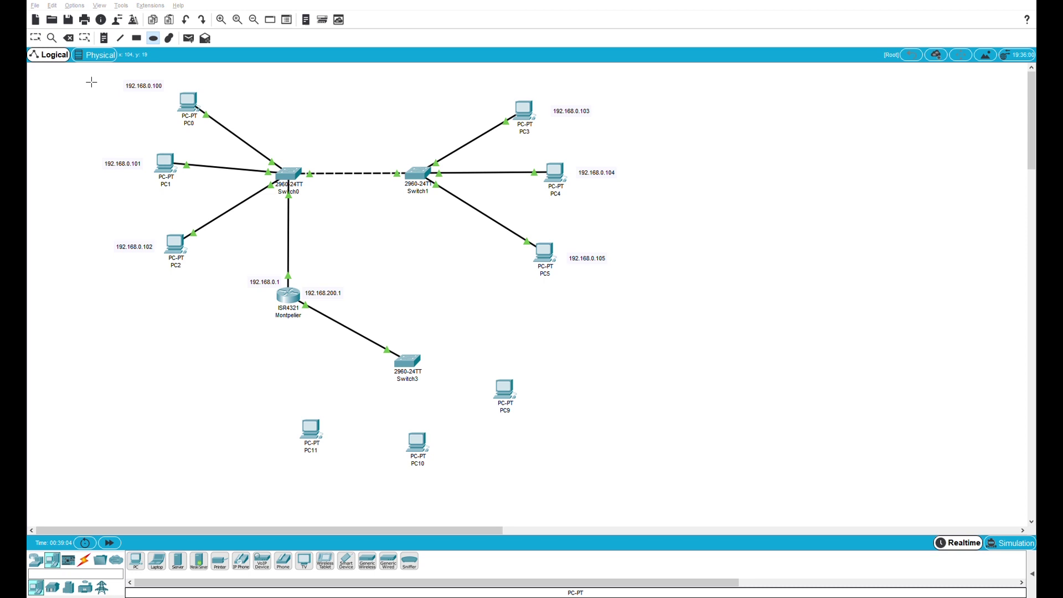
Step: Draw a light-cyan rectangle from above PC0 past PC5 behind the first LAN
{"action": "mouse_move", "coordinate": [92, 82]}
{"action": "left_mouse_down"}
{"action": "mouse_move", "coordinate": [203, 135]}
{"action": "mouse_move", "coordinate": [500, 232]}
{"action": "mouse_move", "coordinate": [526, 264]}
{"action": "mouse_move", "coordinate": [629, 323]}
{"action": "mouse_move", "coordinate": [642, 302]}
{"action": "left_mouse_up"}
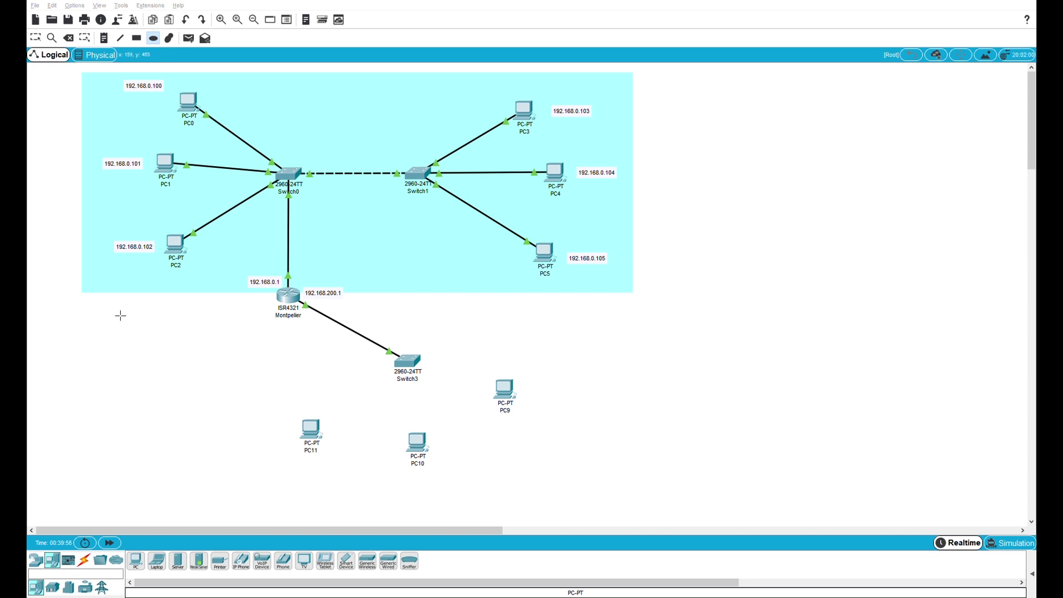
Step: Draw a pink ellipse around Switch3 and PC9–PC11, shift it up-left, and nudge the 192.168.200.1 label
{"action": "left_click_drag", "start_coordinate": [120, 316], "coordinate": [606, 520]}
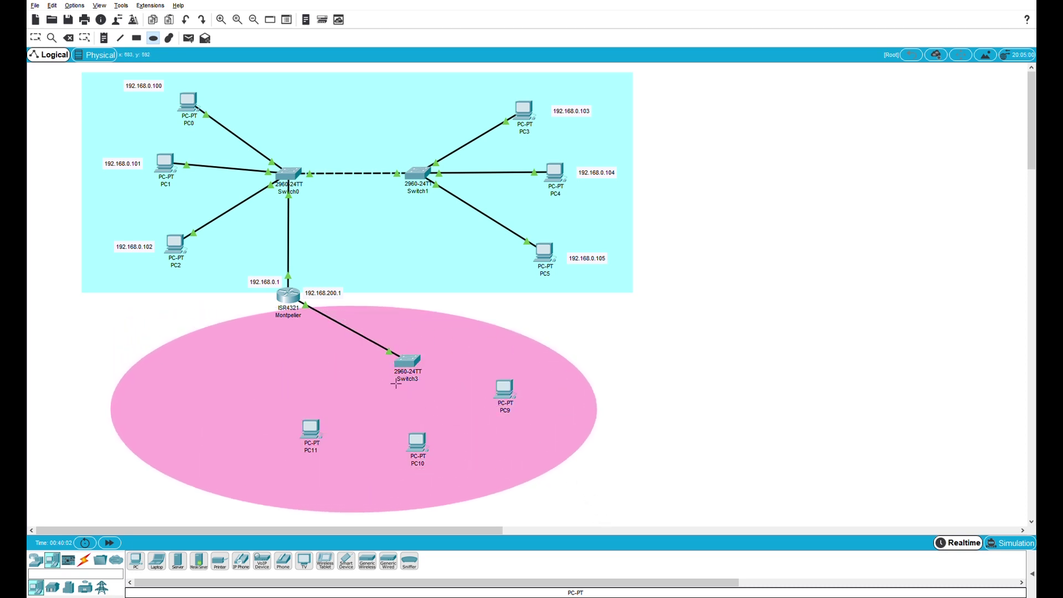
{"action": "left_click", "coordinate": [36, 38]}
{"action": "left_click", "coordinate": [238, 365]}
{"action": "left_click_drag", "start_coordinate": [238, 366], "coordinate": [212, 357]}
{"action": "left_click_drag", "start_coordinate": [334, 295], "coordinate": [340, 301]}
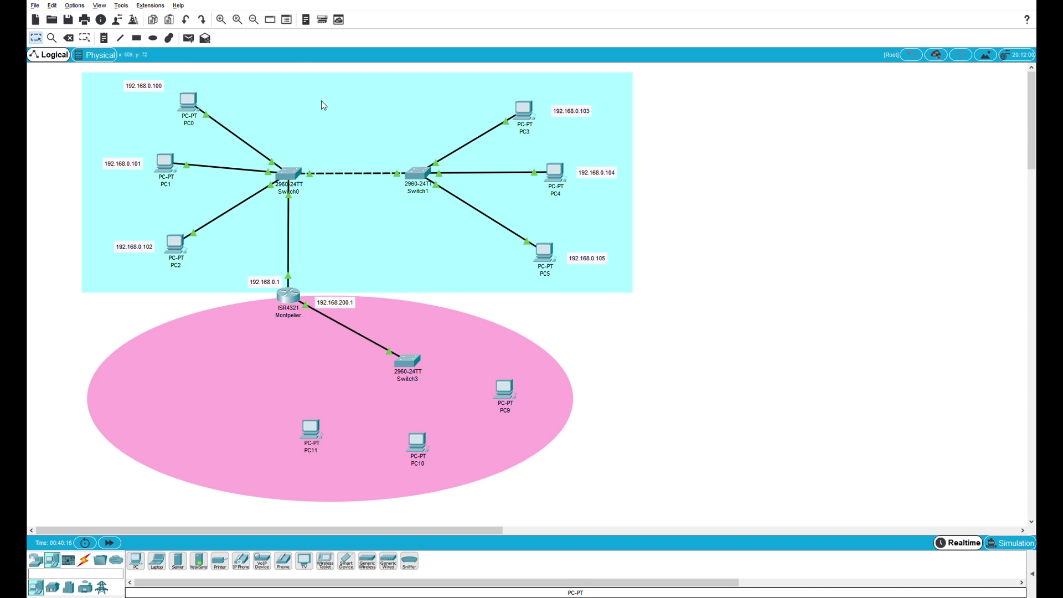
Step: Add a 'State St Office' note near the top of the cyan rectangle
{"action": "left_click", "coordinate": [103, 41]}
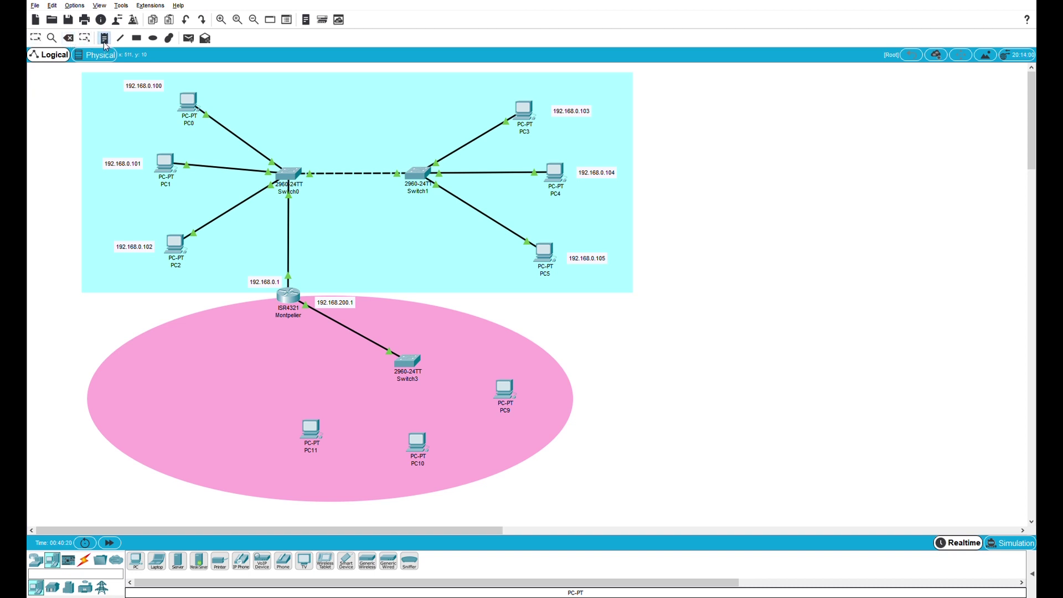
{"action": "left_click", "coordinate": [329, 101]}
{"action": "key", "text": "Escape"}
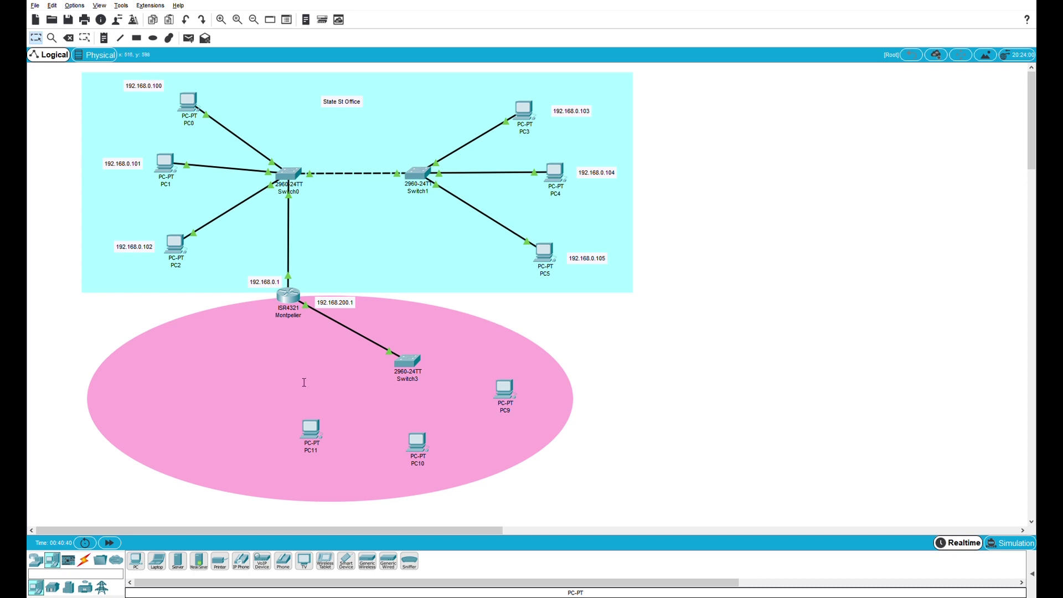
Step: Position and edit the 'Barre St LAN' note inside the pink ellipse
{"action": "left_click", "coordinate": [173, 397]}
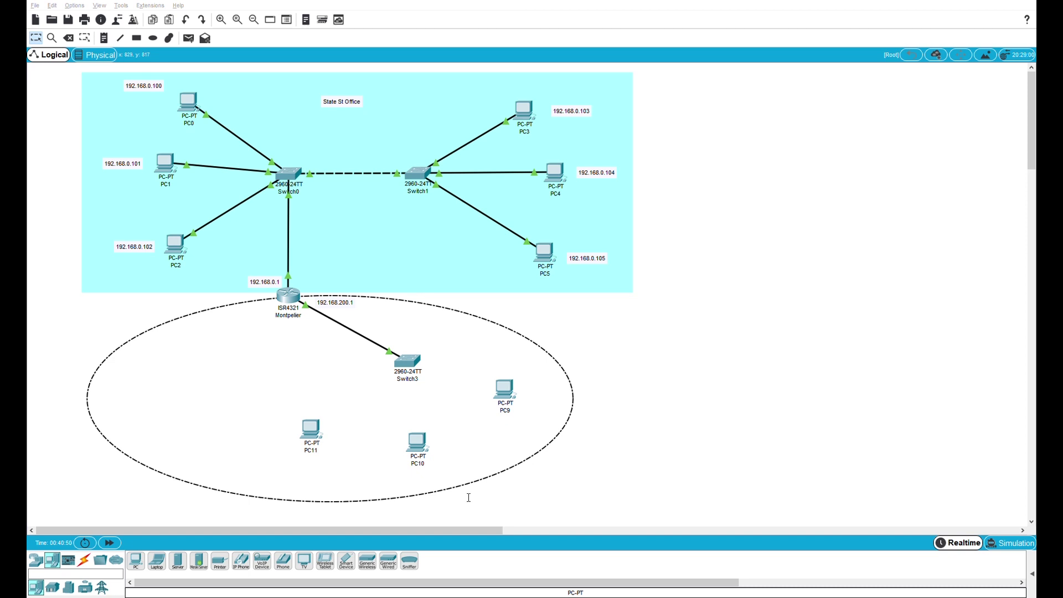
{"action": "left_click", "coordinate": [641, 484]}
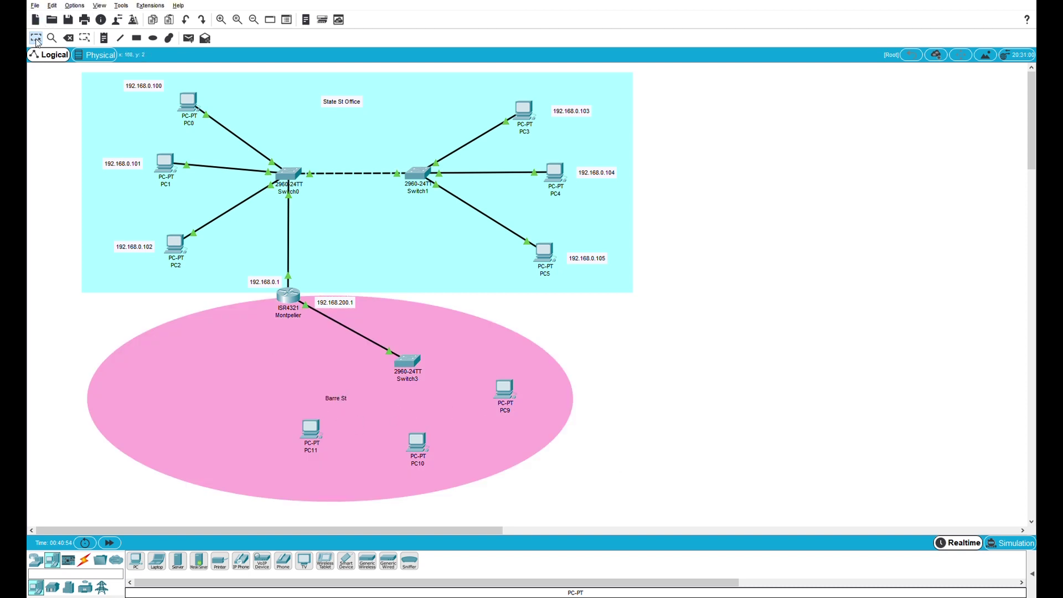
{"action": "left_click_drag", "start_coordinate": [334, 402], "coordinate": [214, 373]}
{"action": "left_click", "coordinate": [339, 105]}
{"action": "key", "text": "Delete"}
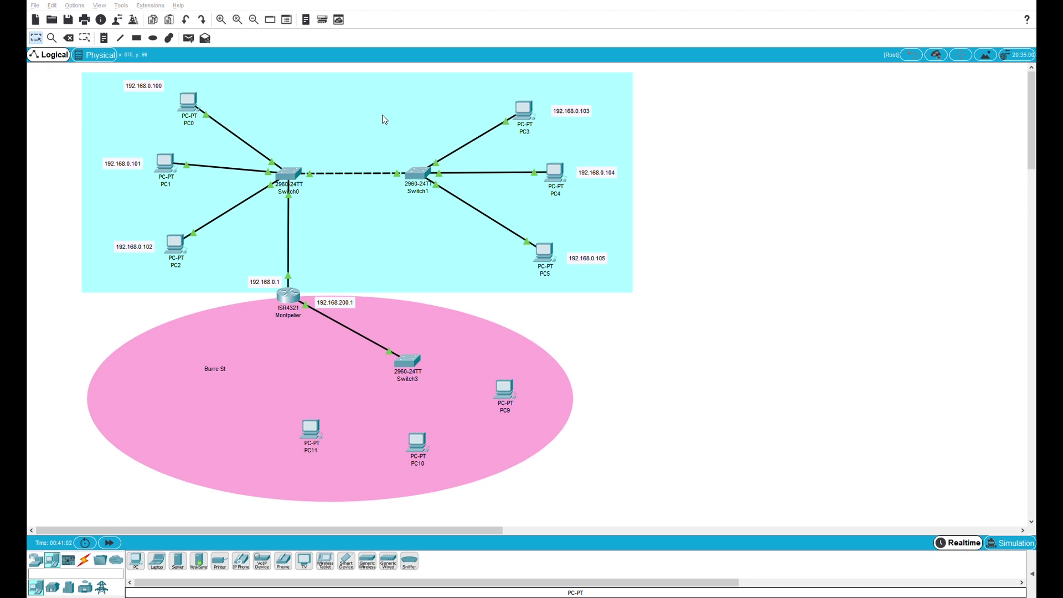
{"action": "double_click", "coordinate": [214, 368]}
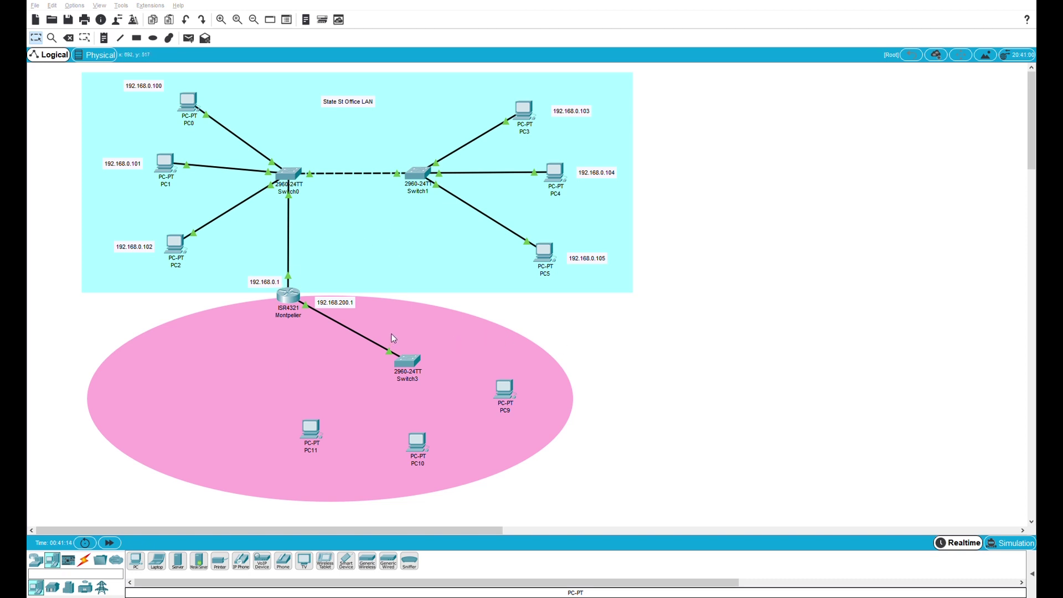
{"action": "key", "text": "ctrl+y"}
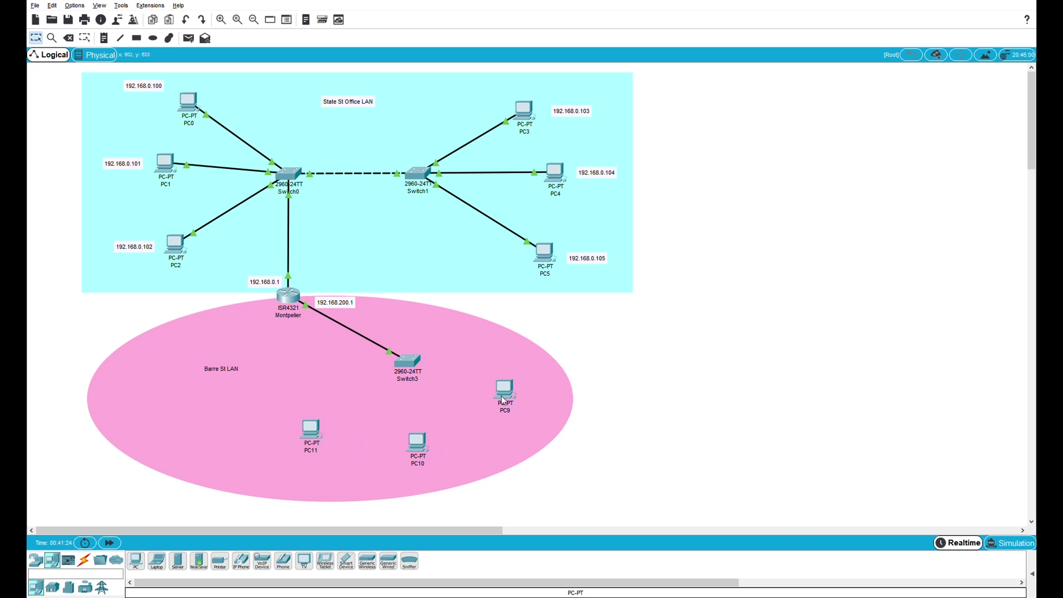
Step: Run a copper straight-through cable from PC11 to Switch3
{"action": "left_click", "coordinate": [89, 561]}
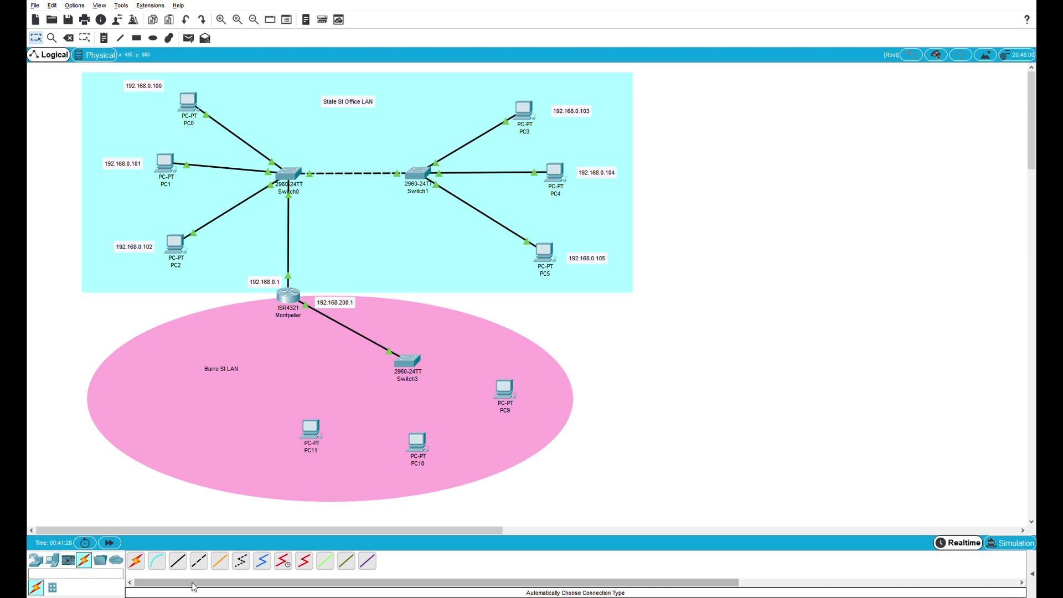
{"action": "left_click", "coordinate": [185, 566]}
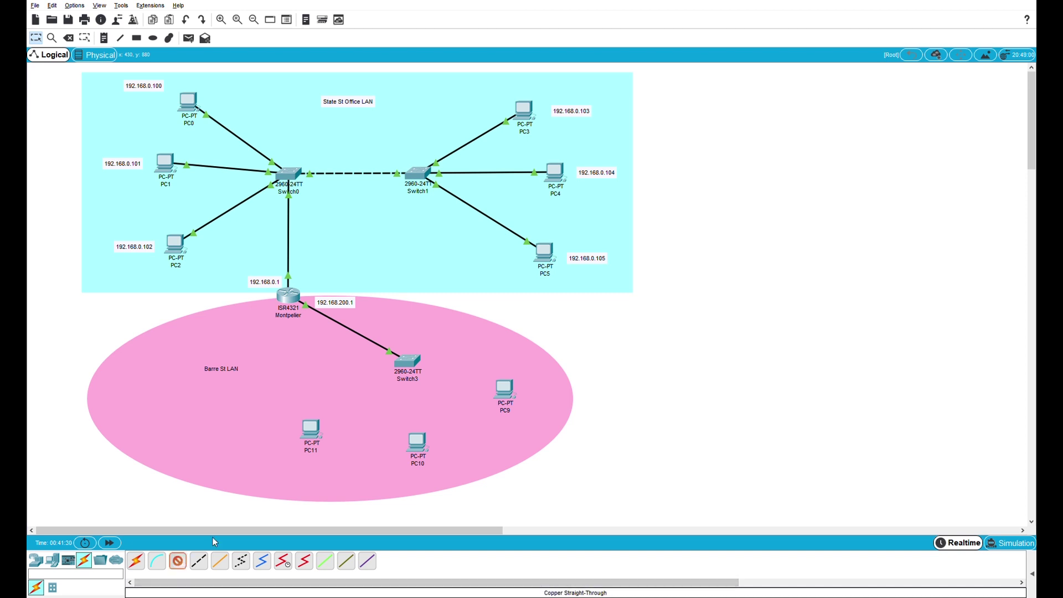
{"action": "left_click", "coordinate": [311, 427]}
{"action": "left_click", "coordinate": [337, 466]}
{"action": "left_click", "coordinate": [404, 363]}
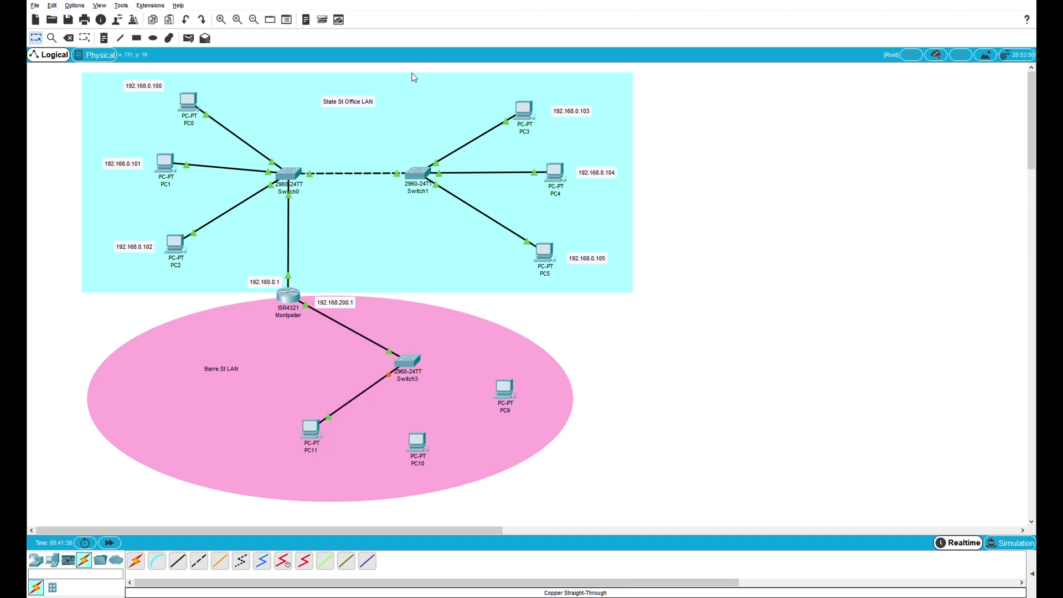
Step: Cable PC10 and PC9 to Switch3 with copper straight-through links
{"action": "left_click", "coordinate": [178, 562]}
{"action": "left_click", "coordinate": [419, 446]}
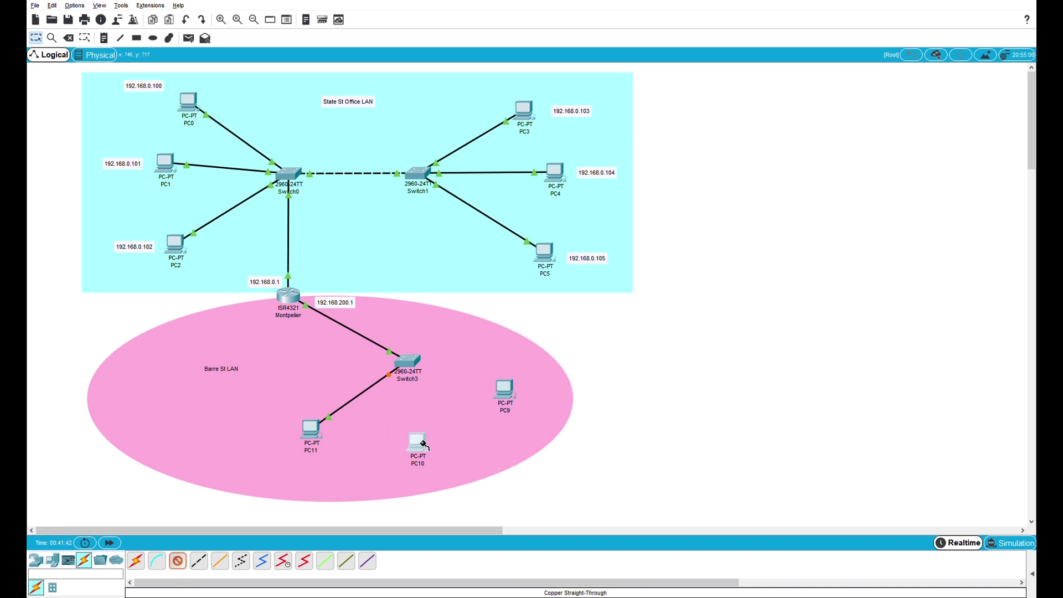
{"action": "left_click", "coordinate": [446, 482]}
{"action": "left_click", "coordinate": [408, 361]}
{"action": "left_click", "coordinate": [429, 382]}
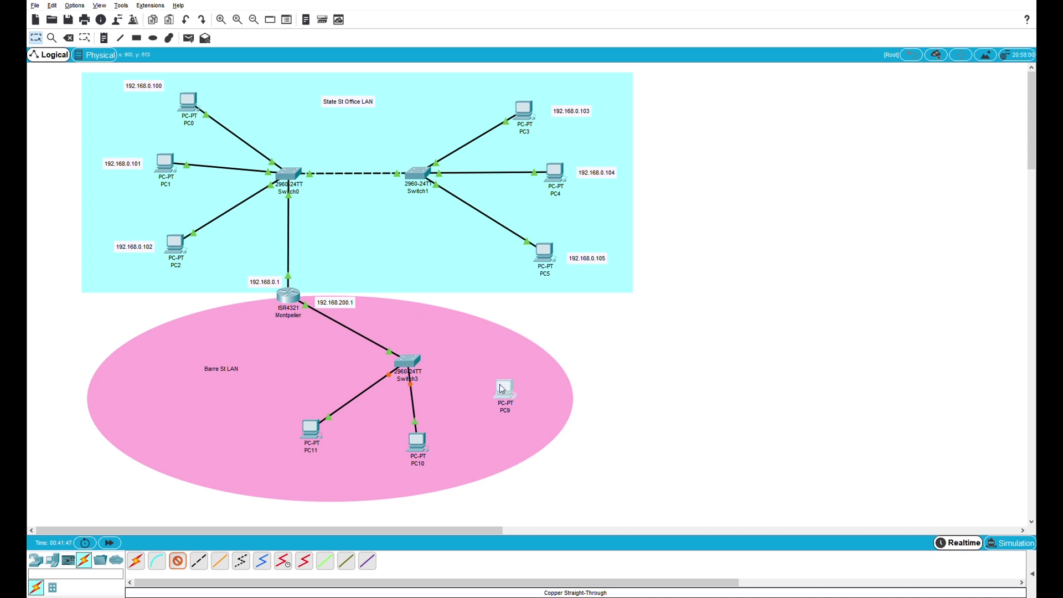
{"action": "left_click", "coordinate": [505, 390]}
{"action": "left_click", "coordinate": [408, 363]}
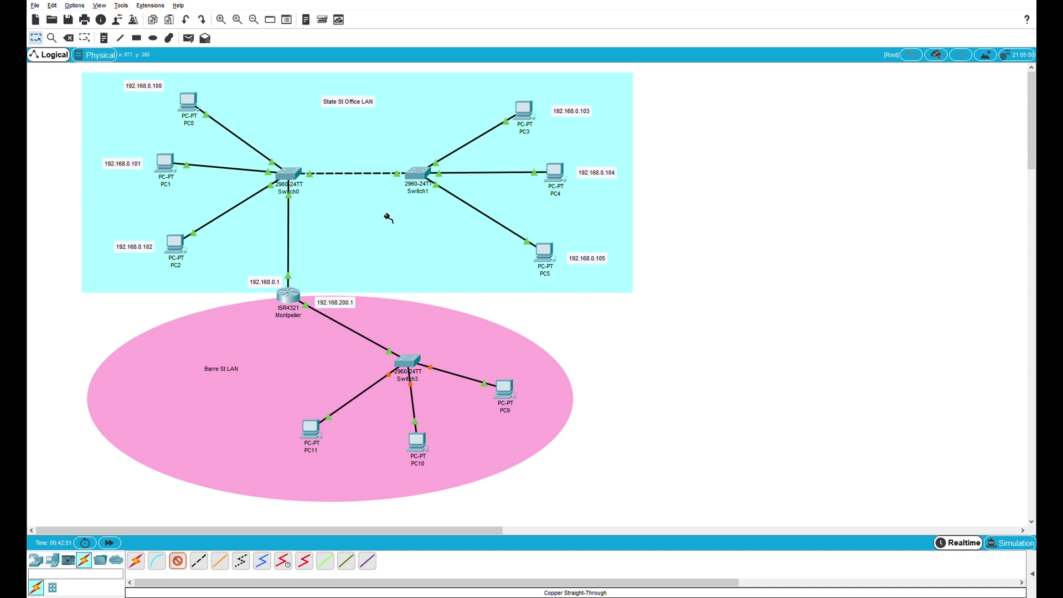
Step: Cancel the cable tool, leaving PC9, PC10 and PC11 linked to Switch3
{"action": "key", "text": "Escape"}
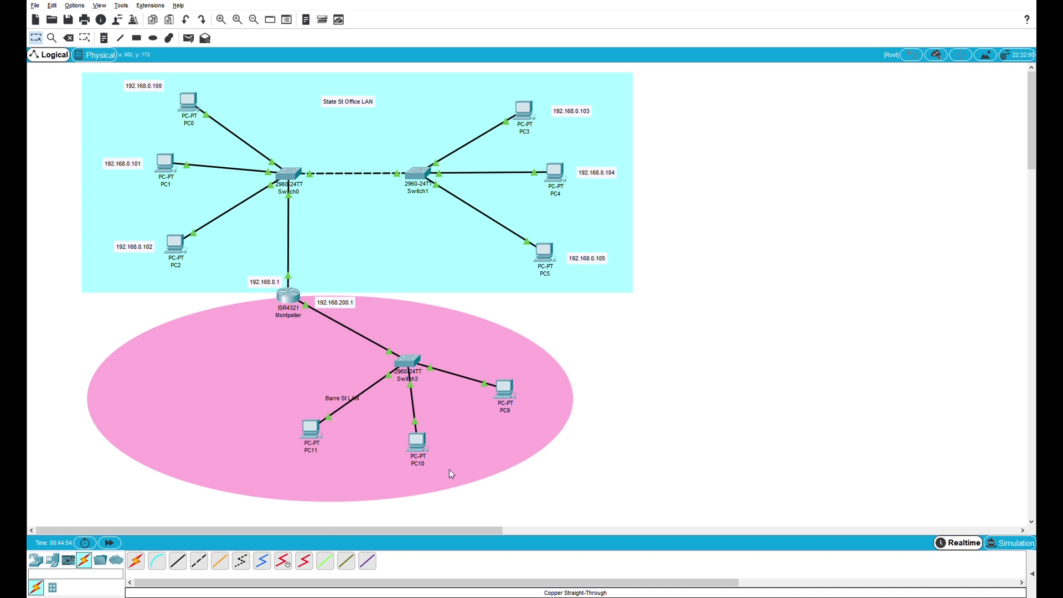
Step: Enter Simulation mode and clear the pending events from the Event List
{"action": "left_click", "coordinate": [1021, 547]}
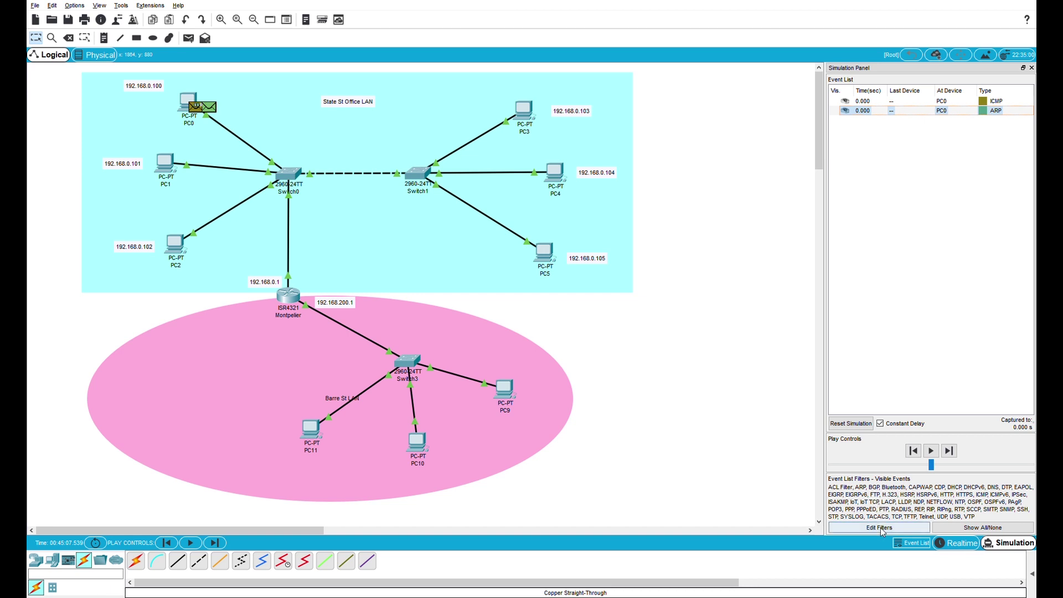
{"action": "left_click", "coordinate": [967, 528]}
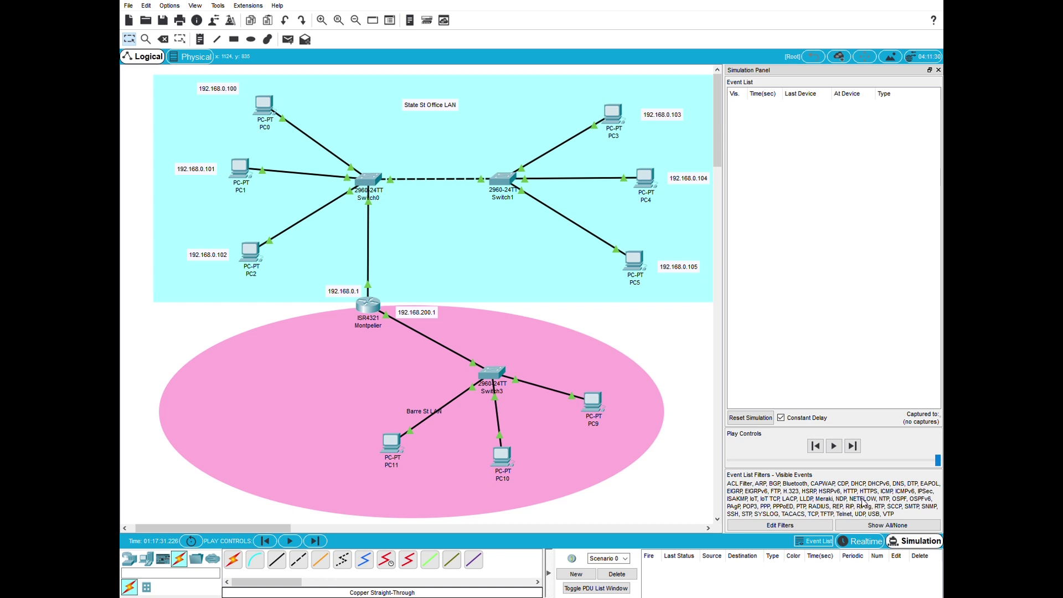
Step: Use Show All/None to hide every event type before enabling ICMP only
{"action": "left_click", "coordinate": [887, 525]}
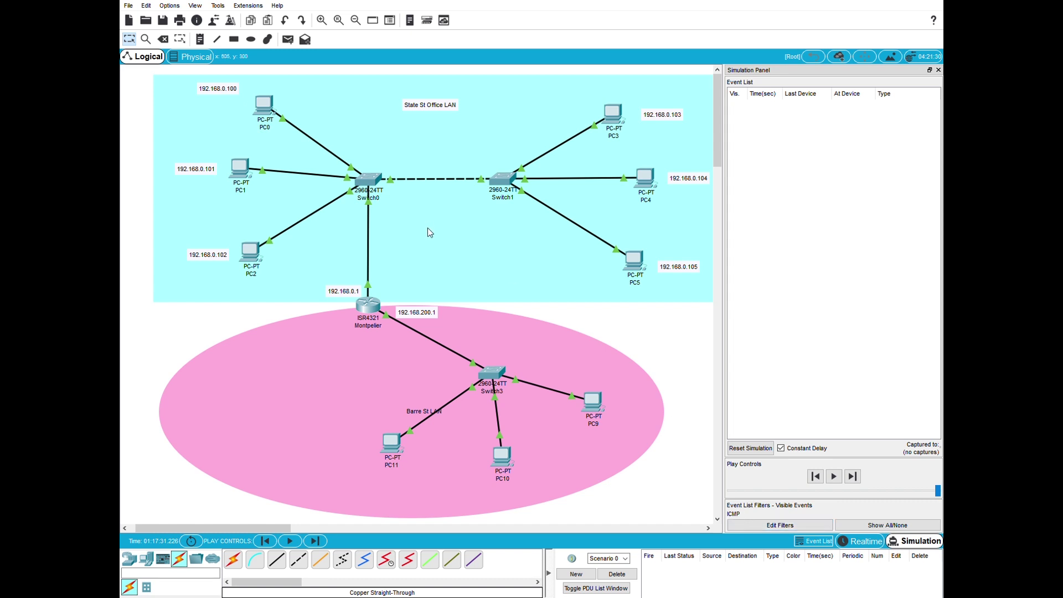
Step: Send a simple PDU ping from PC9 to PC10, play it through, then reset the simulation
{"action": "left_click", "coordinate": [289, 41]}
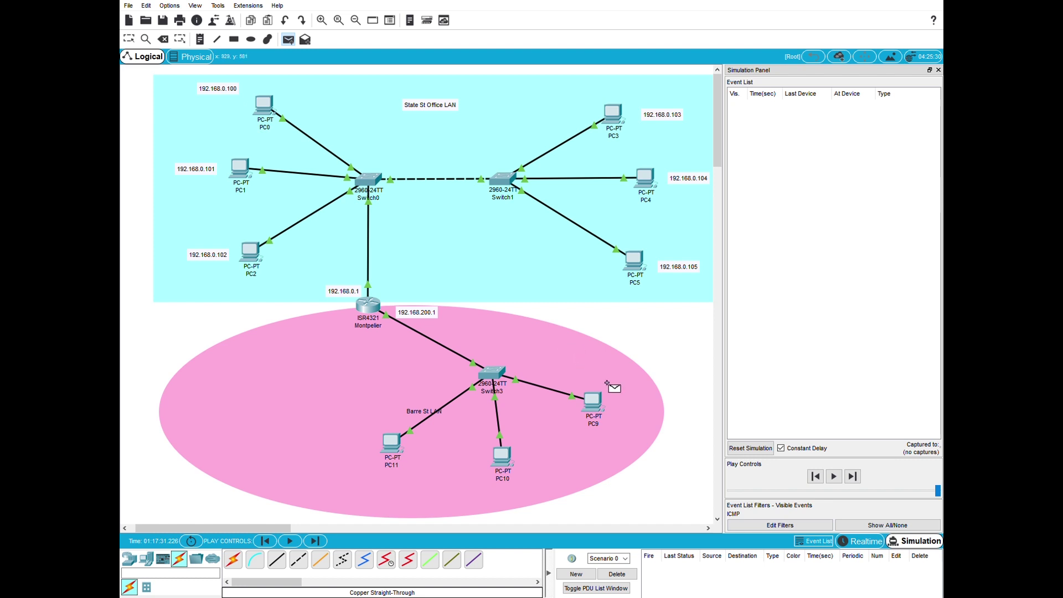
{"action": "left_click", "coordinate": [598, 406]}
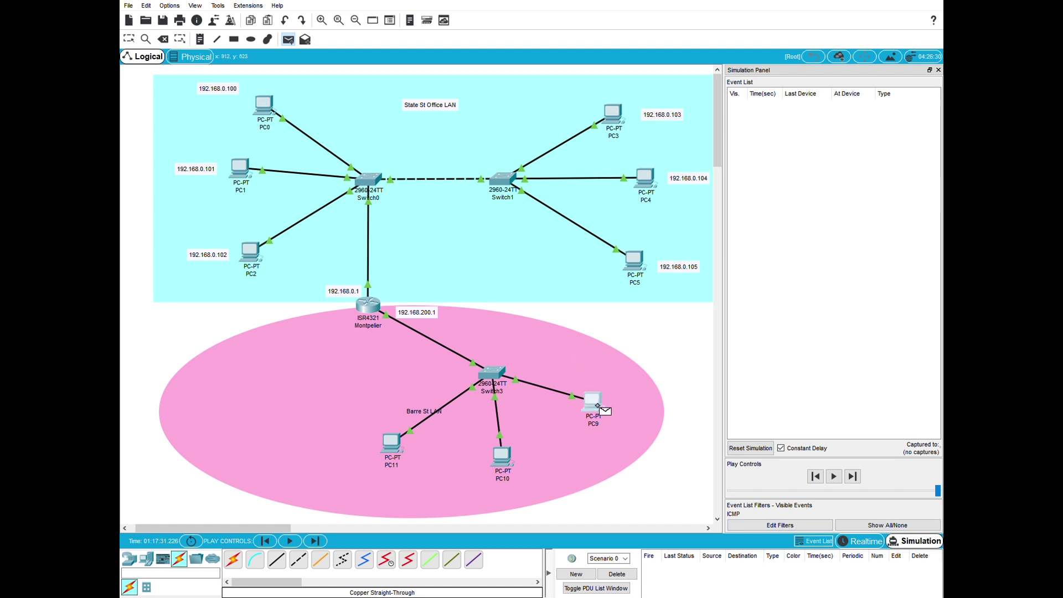
{"action": "left_click", "coordinate": [507, 462]}
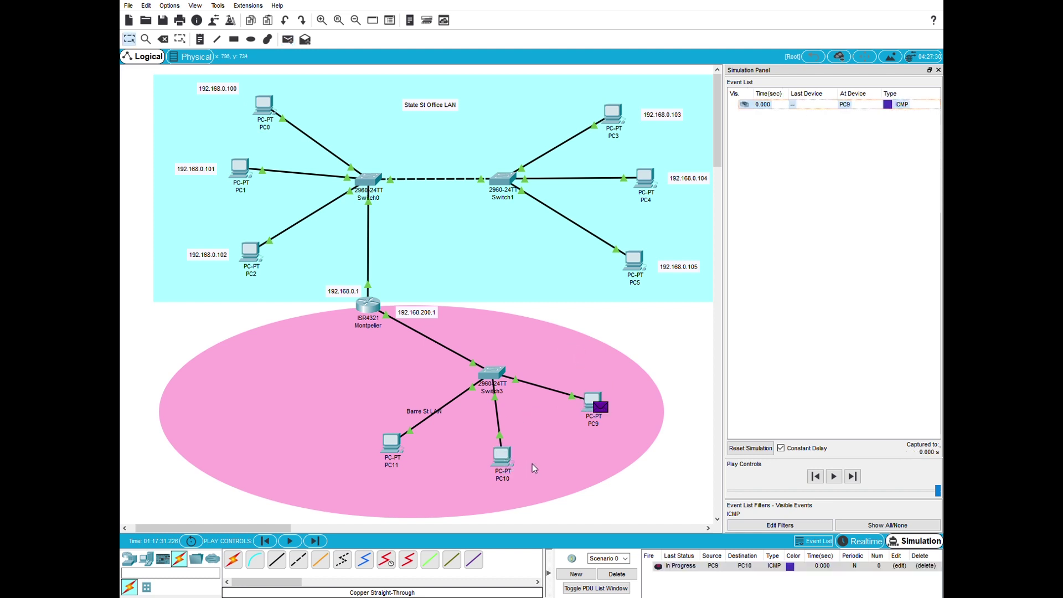
{"action": "left_click", "coordinate": [835, 477]}
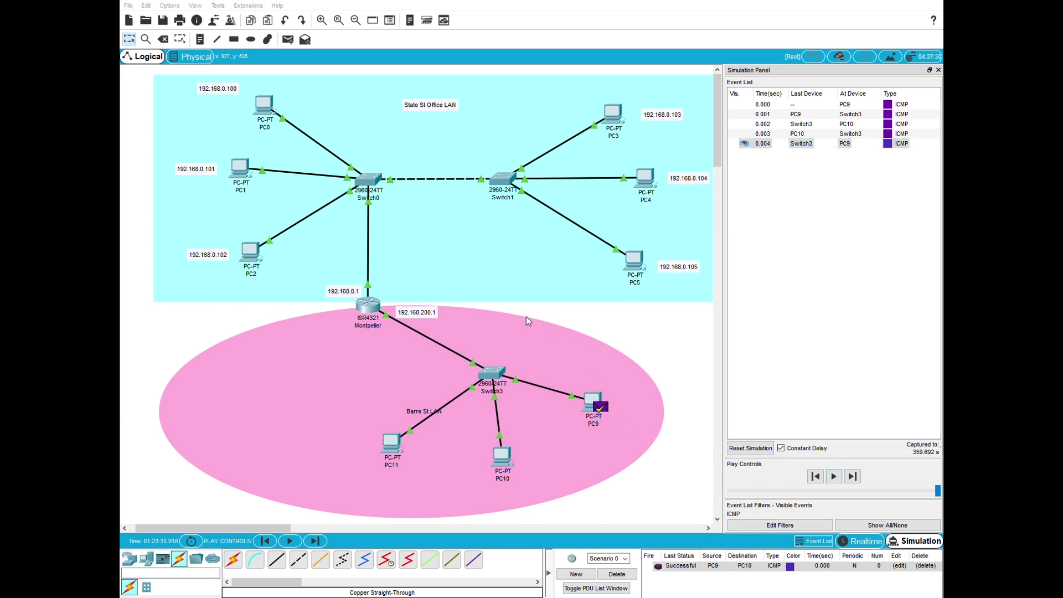
{"action": "left_click", "coordinate": [752, 449]}
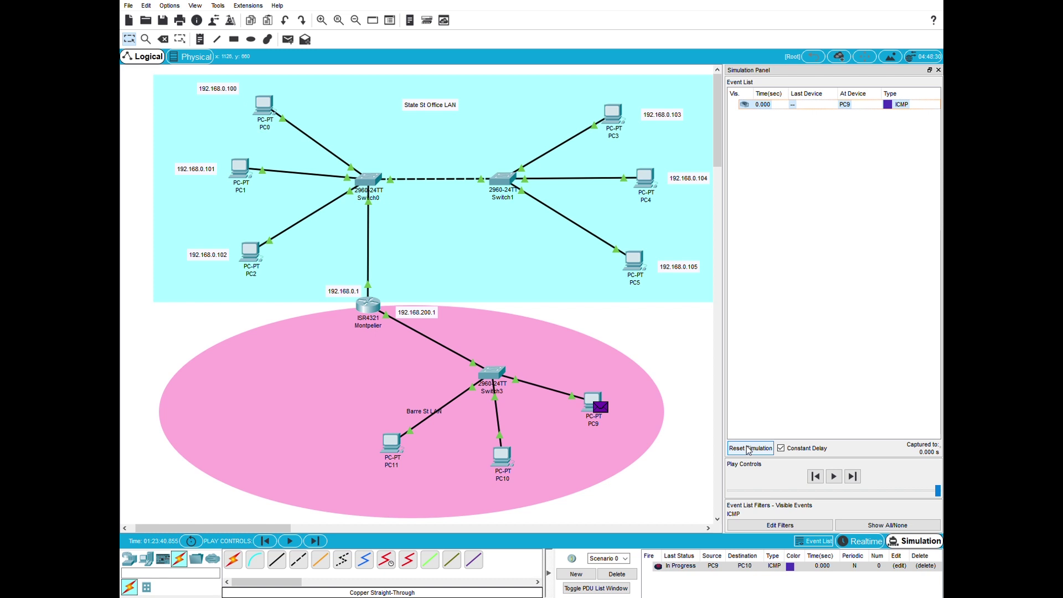
Step: Reset, add a PC10-to-Montpelier router ping, and play both pings
{"action": "left_click", "coordinate": [749, 450]}
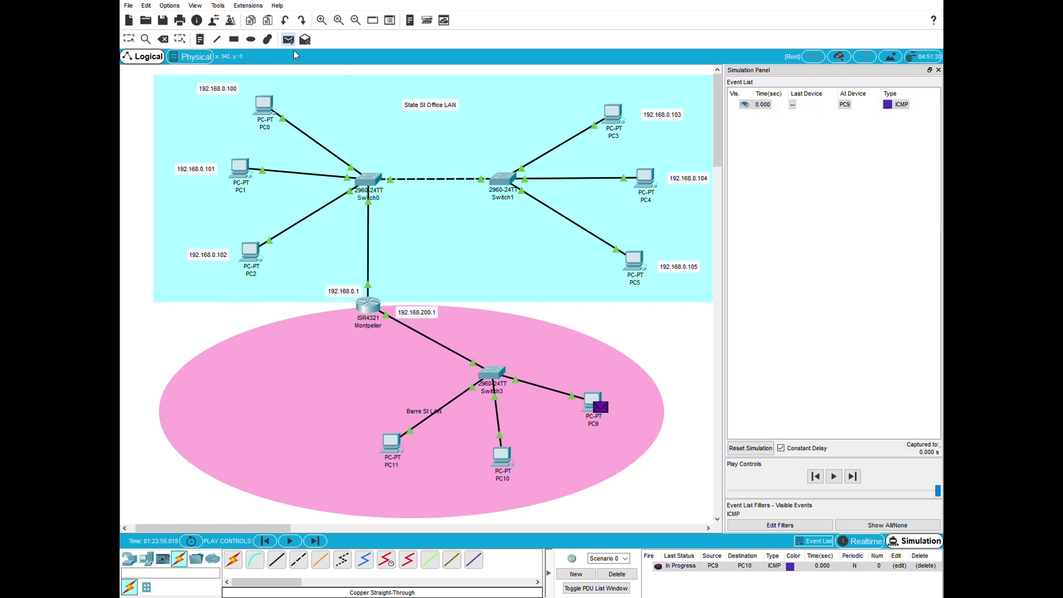
{"action": "left_click", "coordinate": [505, 463]}
{"action": "left_click", "coordinate": [370, 309]}
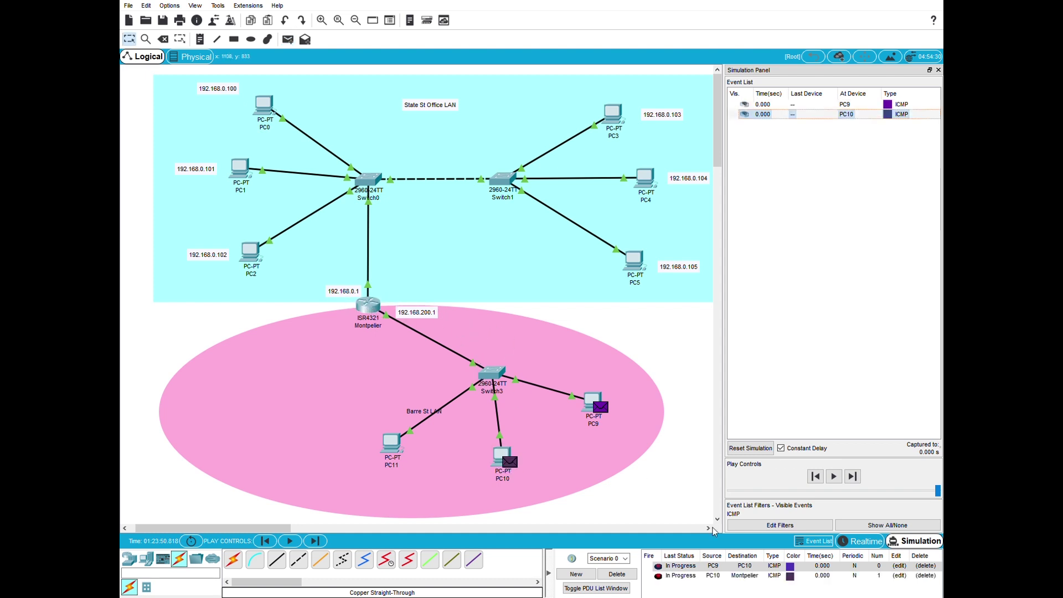
{"action": "left_click", "coordinate": [834, 477]}
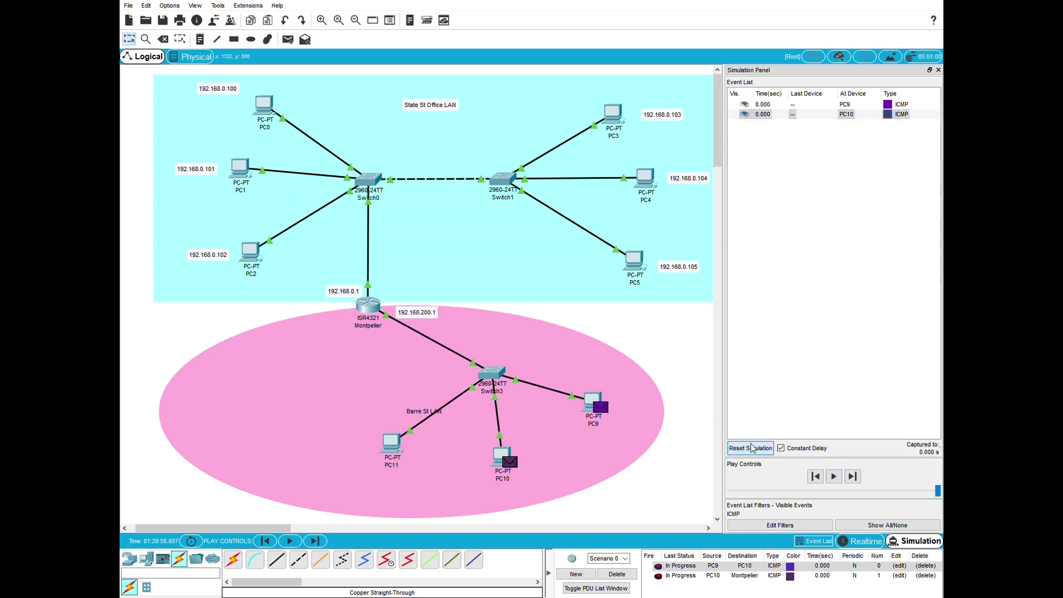
Step: Add a third ping from PC11 to PC3 and play until all three succeed
{"action": "left_click", "coordinate": [288, 40]}
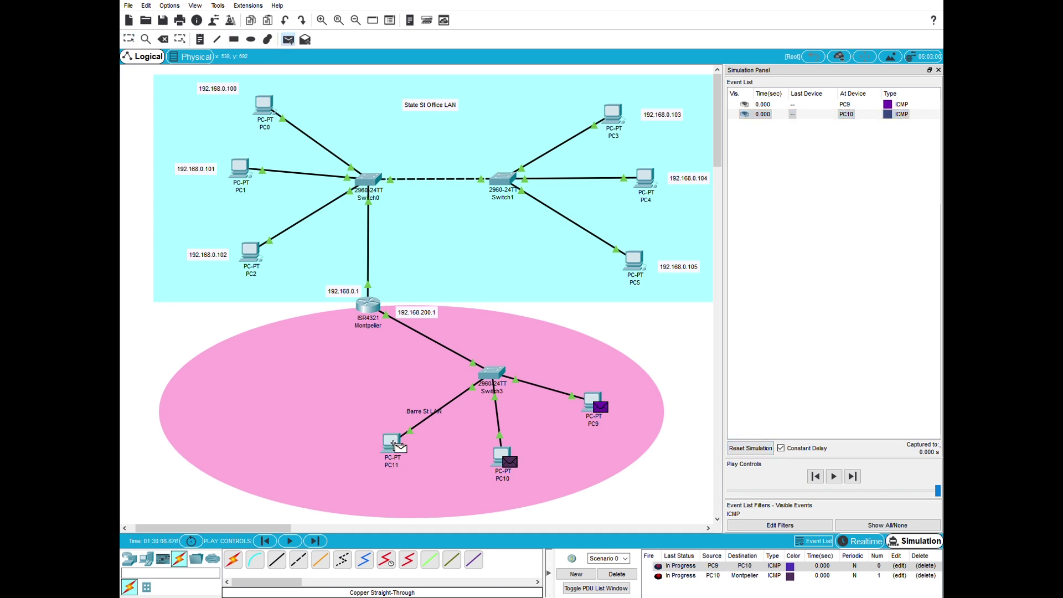
{"action": "left_click", "coordinate": [393, 443]}
{"action": "left_click", "coordinate": [616, 115]}
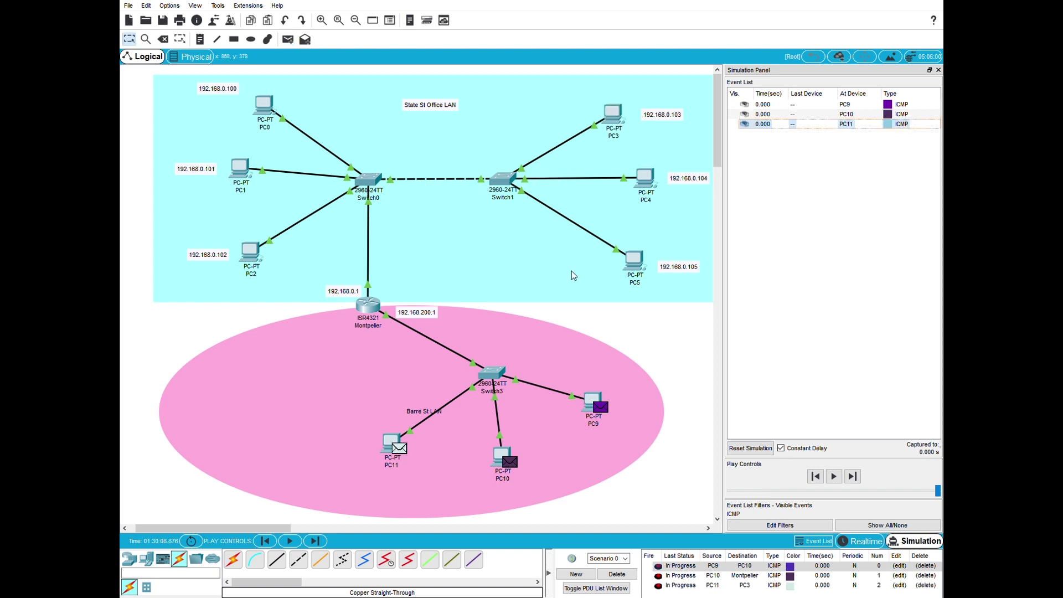
{"action": "left_click", "coordinate": [835, 477]}
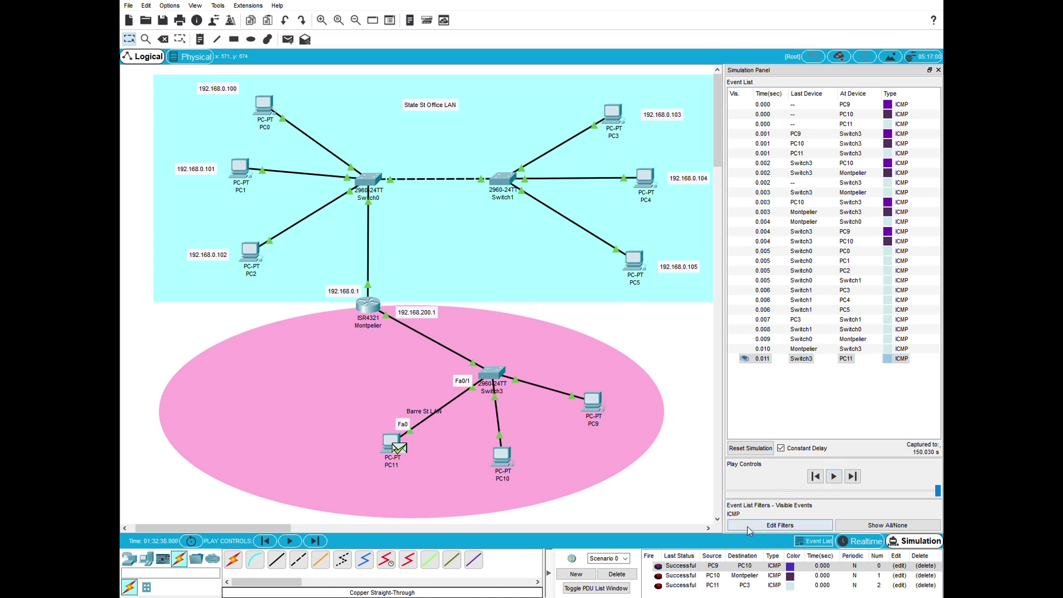
Step: Reset the simulation to 0.000 seconds and replay the three ICMP pings
{"action": "left_click", "coordinate": [751, 449]}
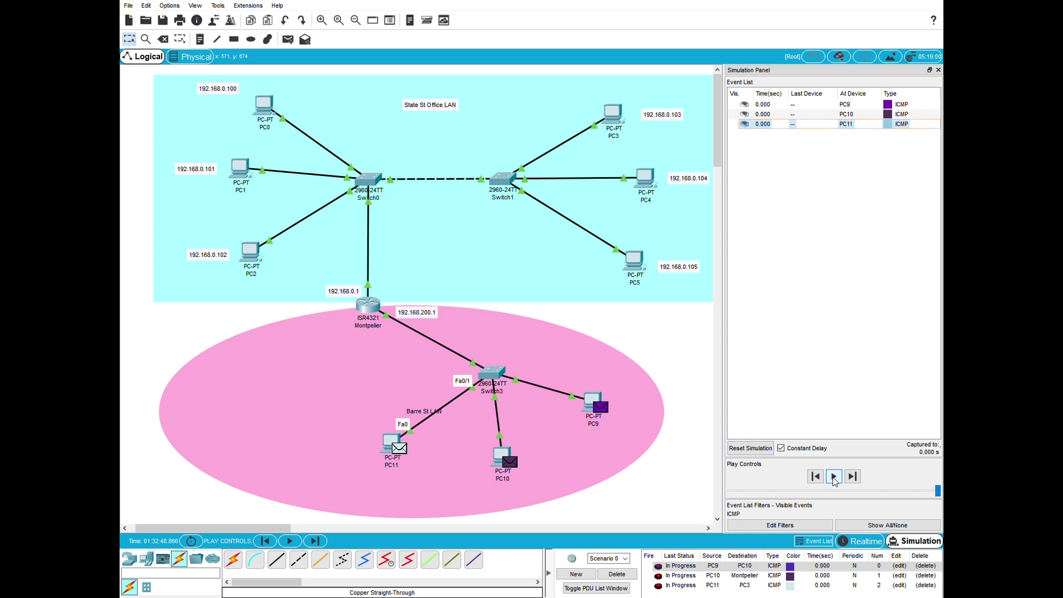
{"action": "left_click", "coordinate": [835, 479]}
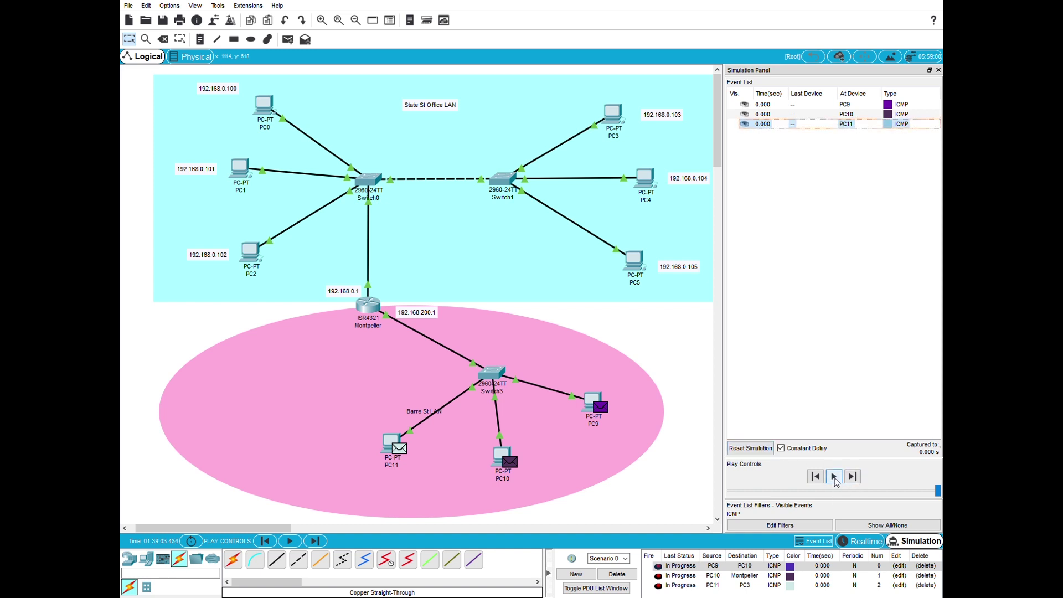
{"action": "left_click", "coordinate": [835, 478]}
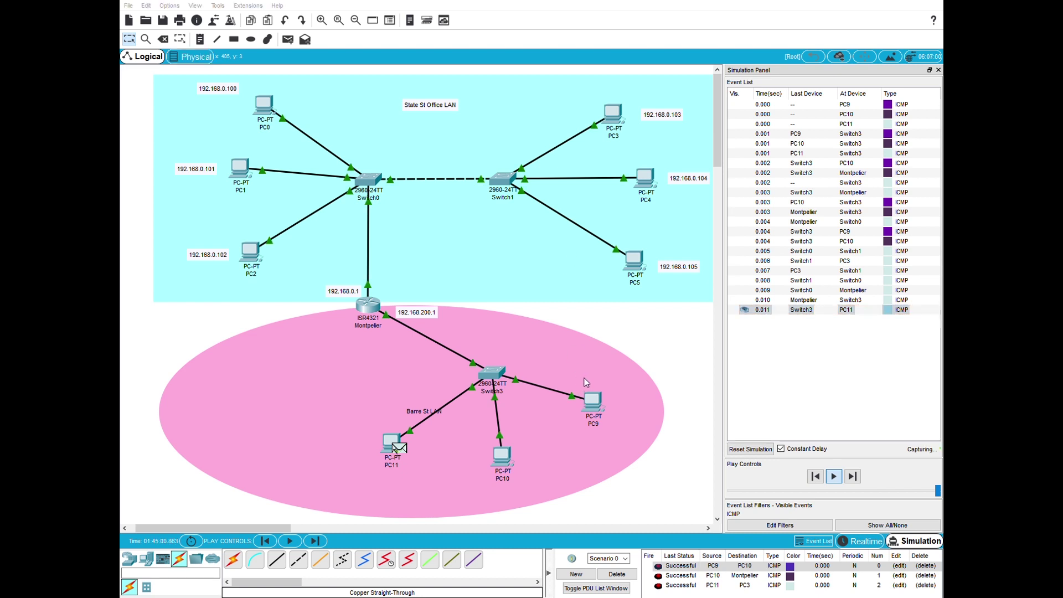
Step: Place a 192.168.200.100 note just above PC9
{"action": "left_click", "coordinate": [202, 40]}
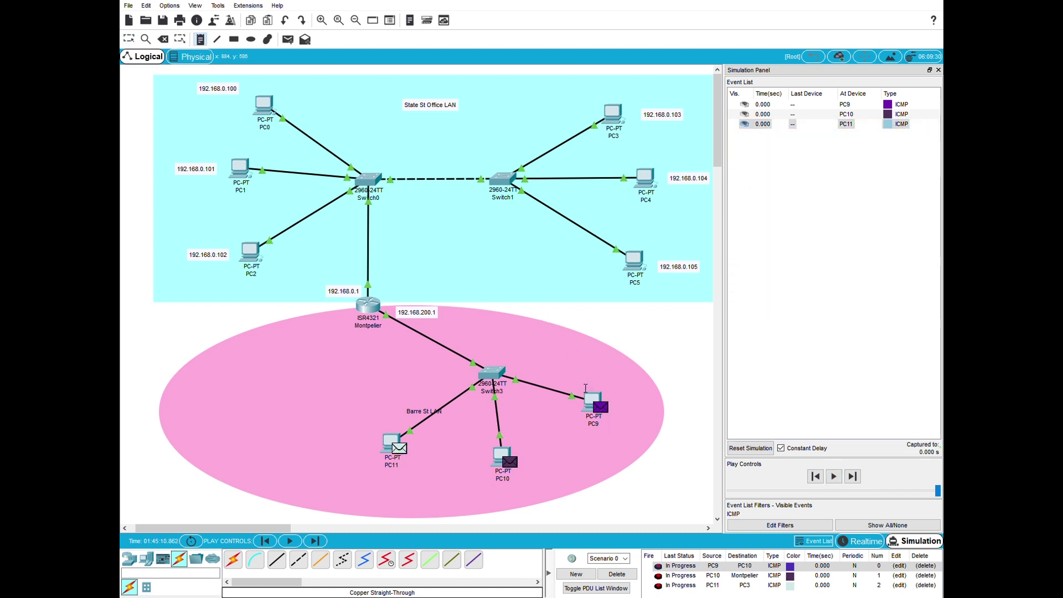
{"action": "left_click", "coordinate": [585, 386]}
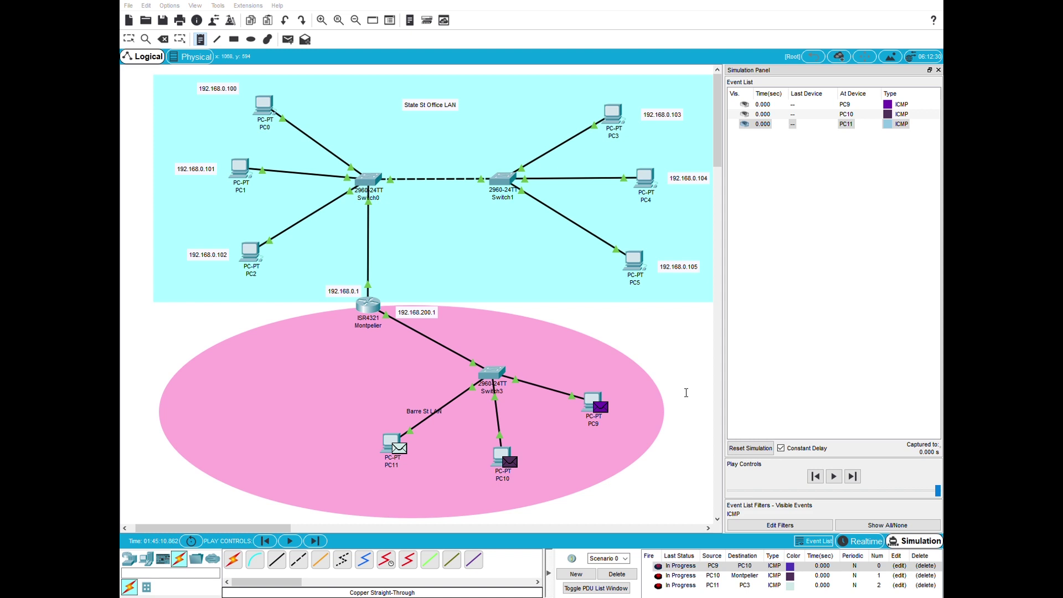
{"action": "left_click", "coordinate": [683, 432]}
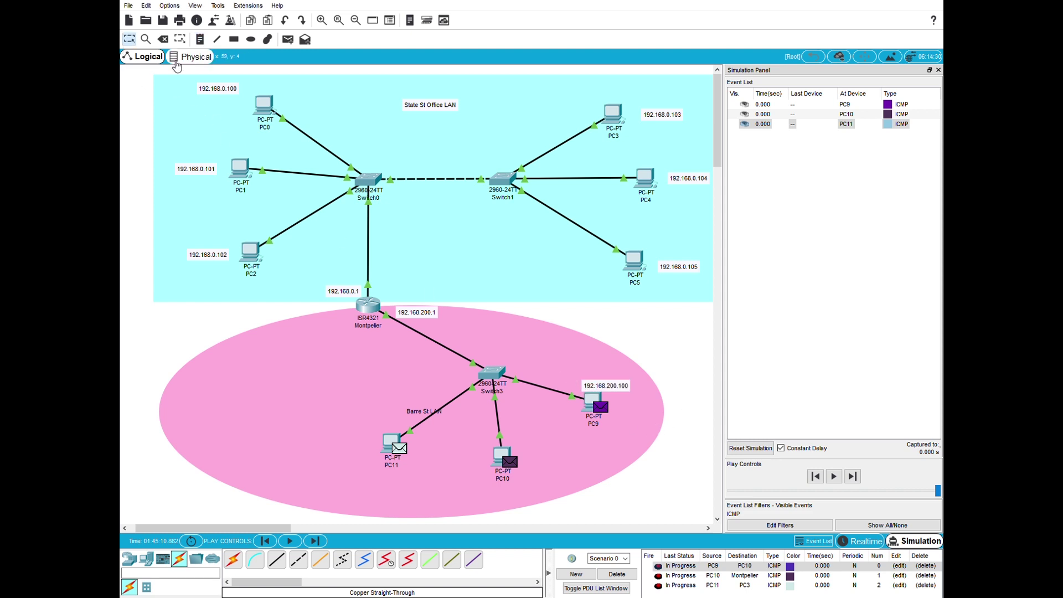
{"action": "left_click_drag", "start_coordinate": [608, 395], "coordinate": [604, 393]}
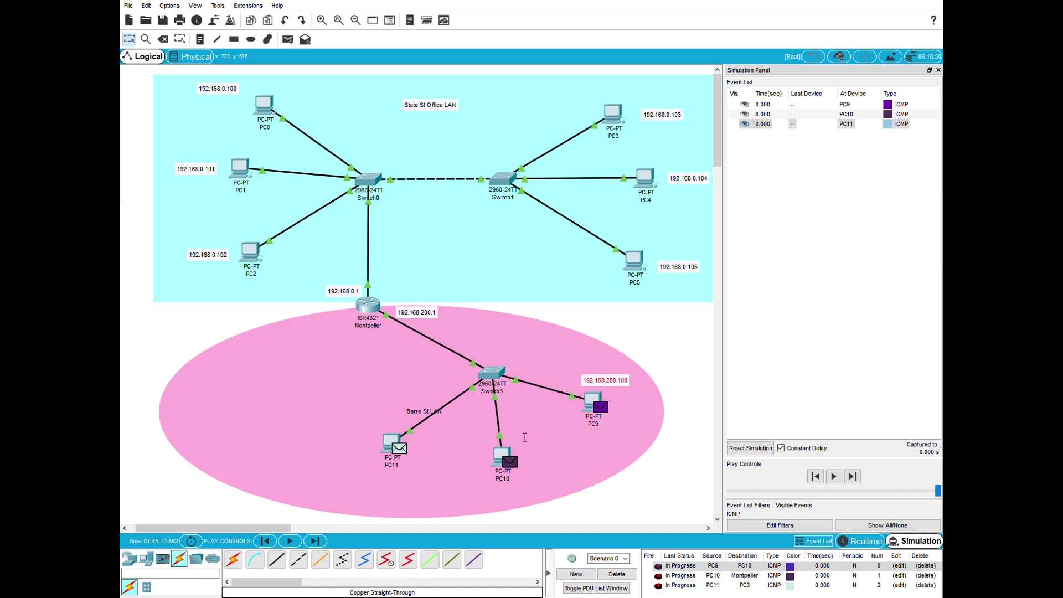
Step: Paste a copy of the note beside PC10 as 192.168.200.101
{"action": "left_click", "coordinate": [538, 462]}
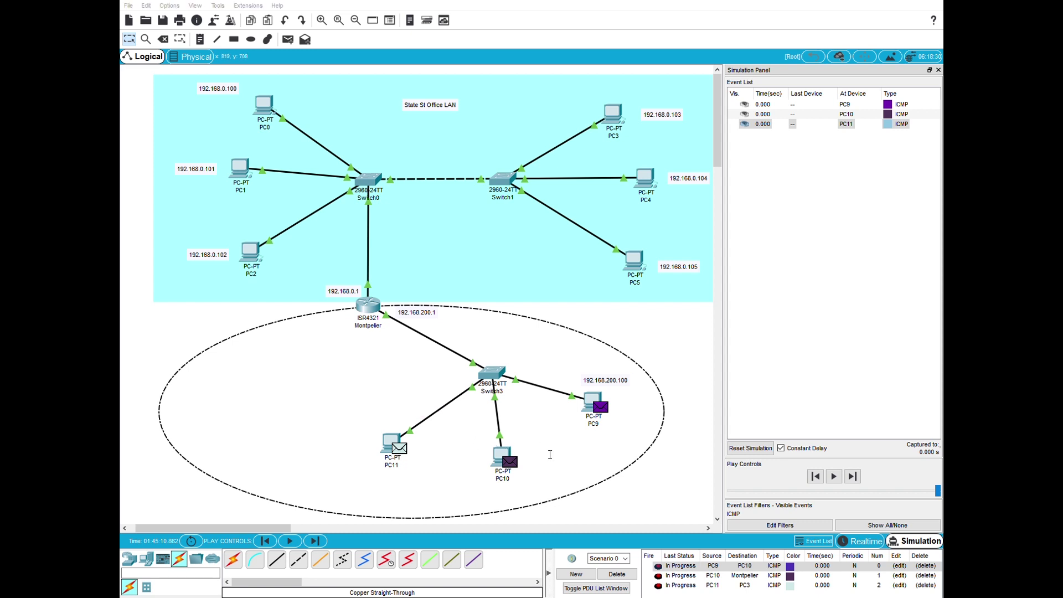
{"action": "left_click", "coordinate": [608, 511]}
{"action": "key", "text": "ctrl+v"}
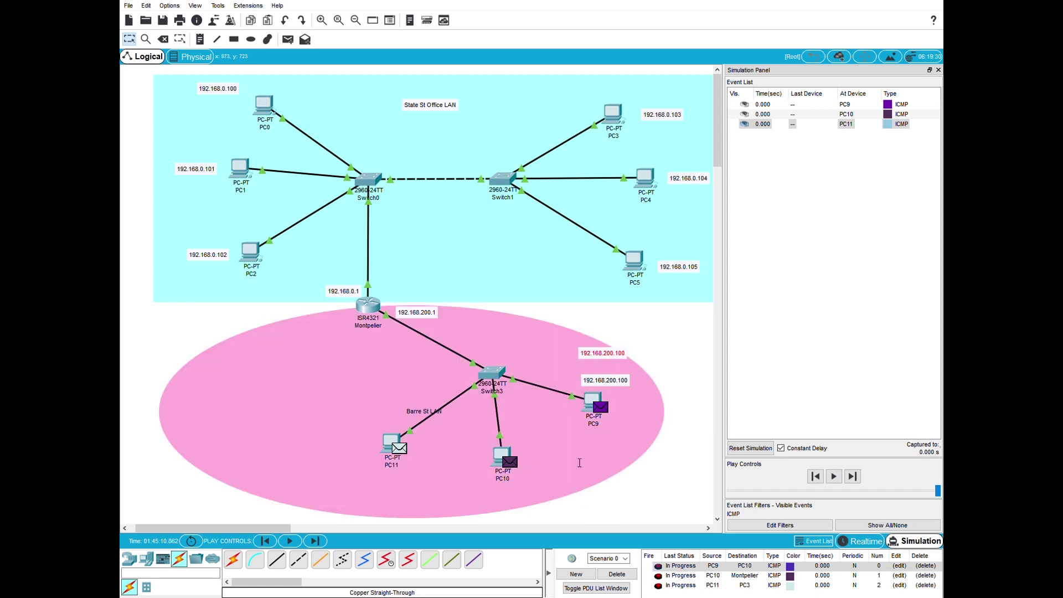
{"action": "left_click_drag", "start_coordinate": [604, 359], "coordinate": [535, 443]}
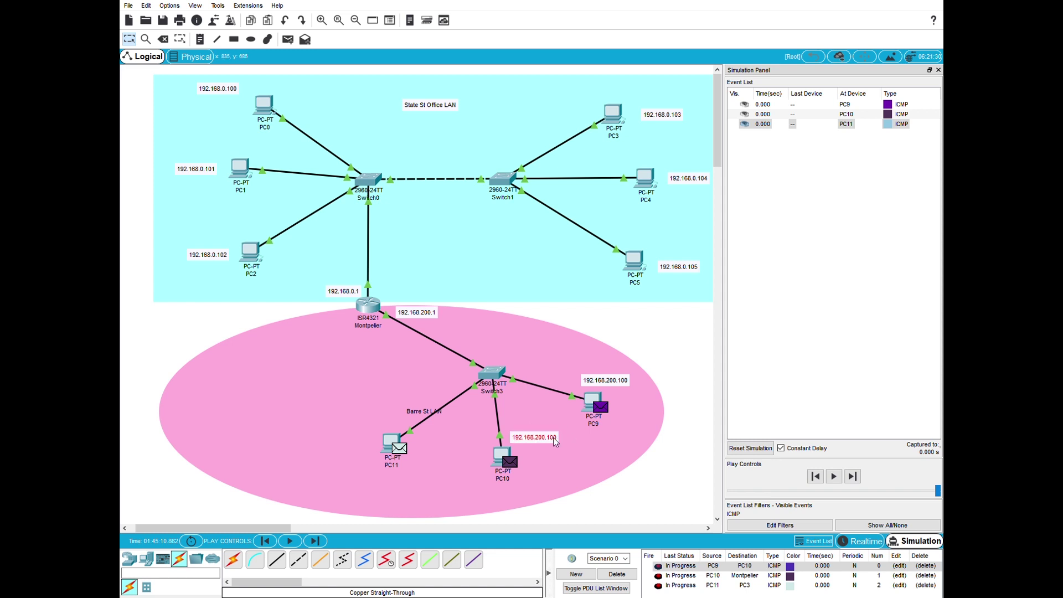
{"action": "key", "text": "Delete"}
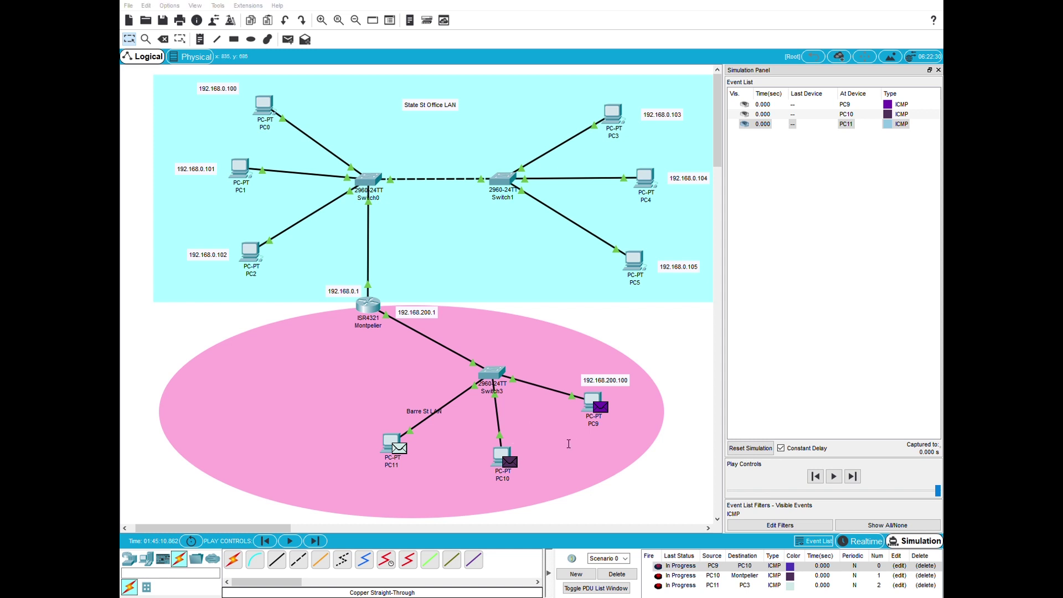
Step: Paste a 192.168.200.102 note above PC11, discarding a stray extra copy
{"action": "left_click", "coordinate": [302, 441]}
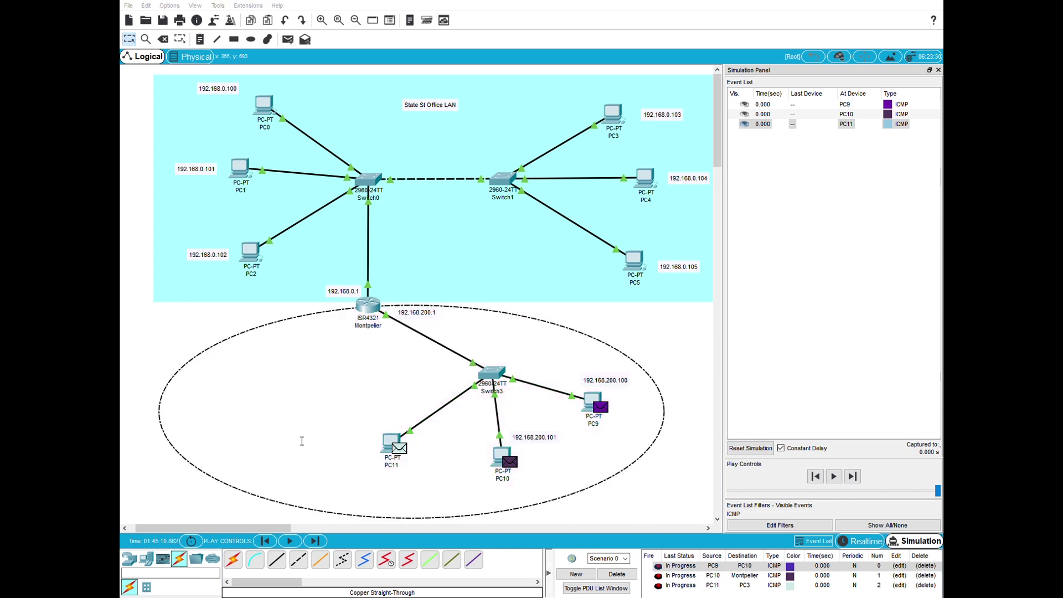
{"action": "left_click", "coordinate": [308, 520]}
{"action": "type", "text": "192.168.200.100"}
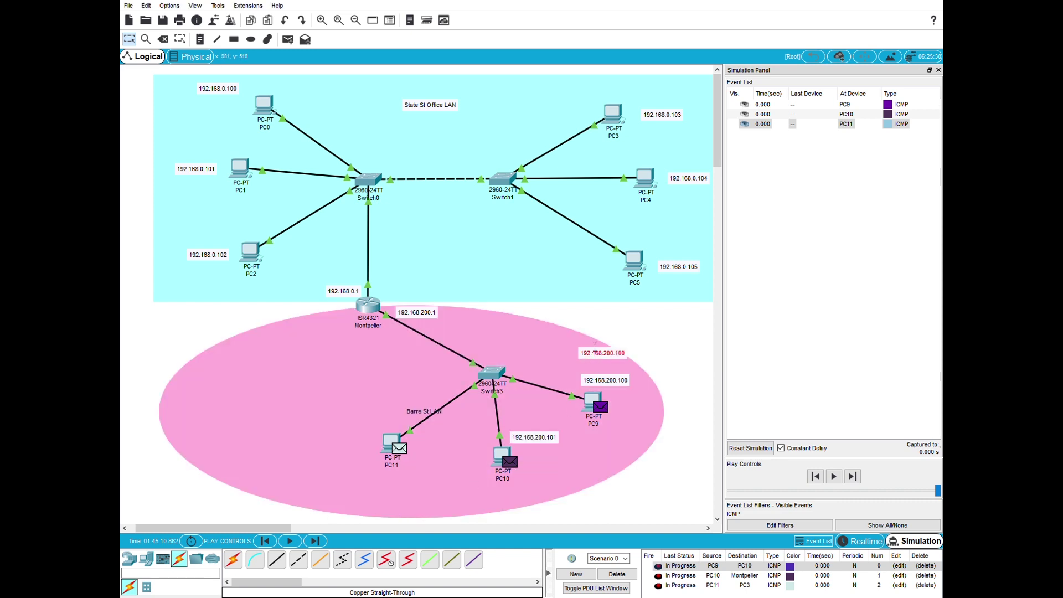
{"action": "key", "text": "Delete"}
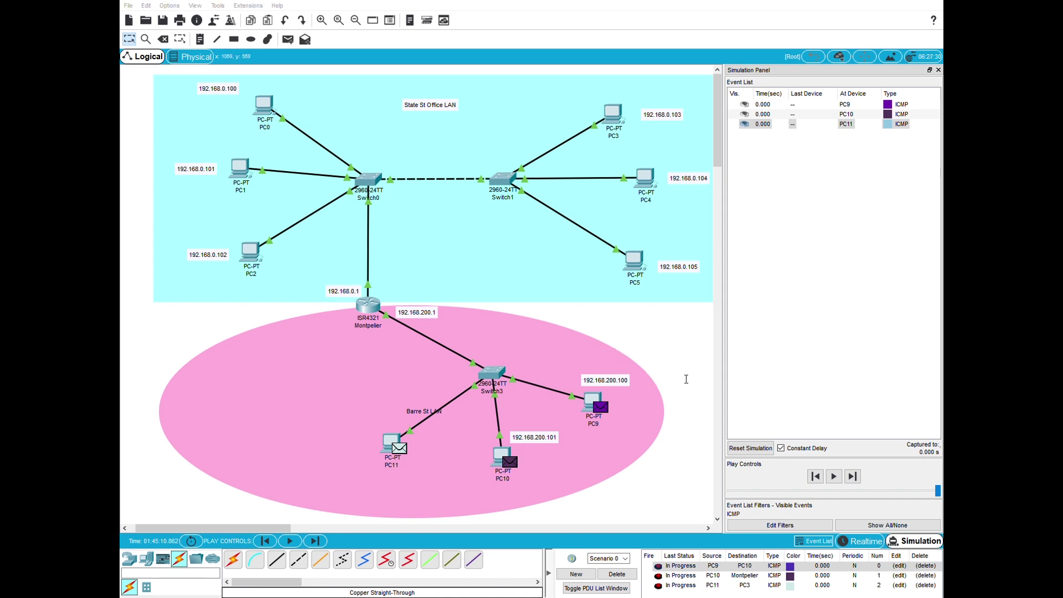
{"action": "key", "text": "ctrl+v"}
{"action": "left_click_drag", "start_coordinate": [609, 359], "coordinate": [367, 429]}
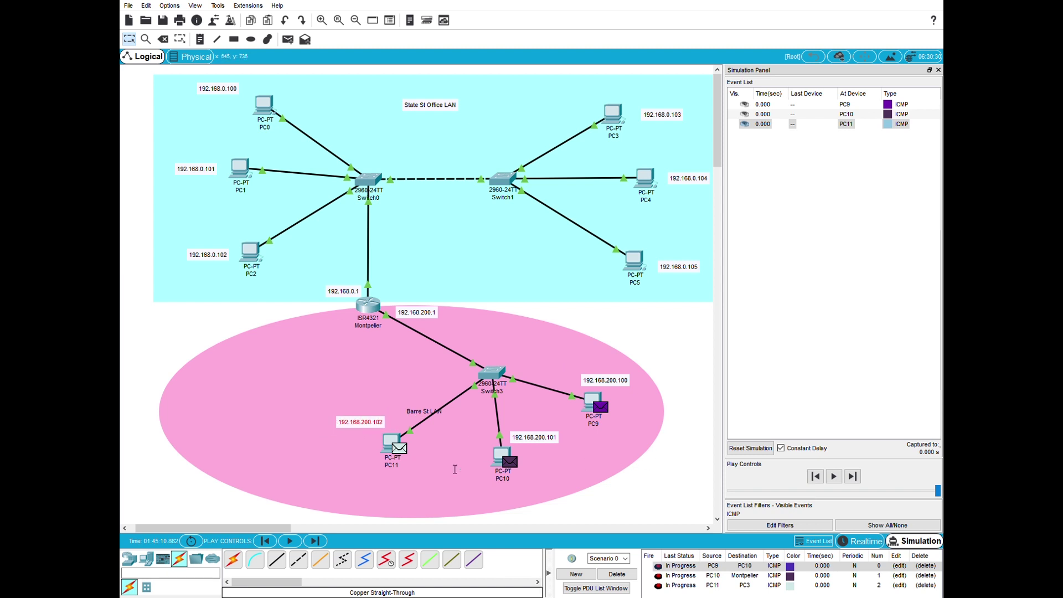
{"action": "left_click", "coordinate": [704, 365]}
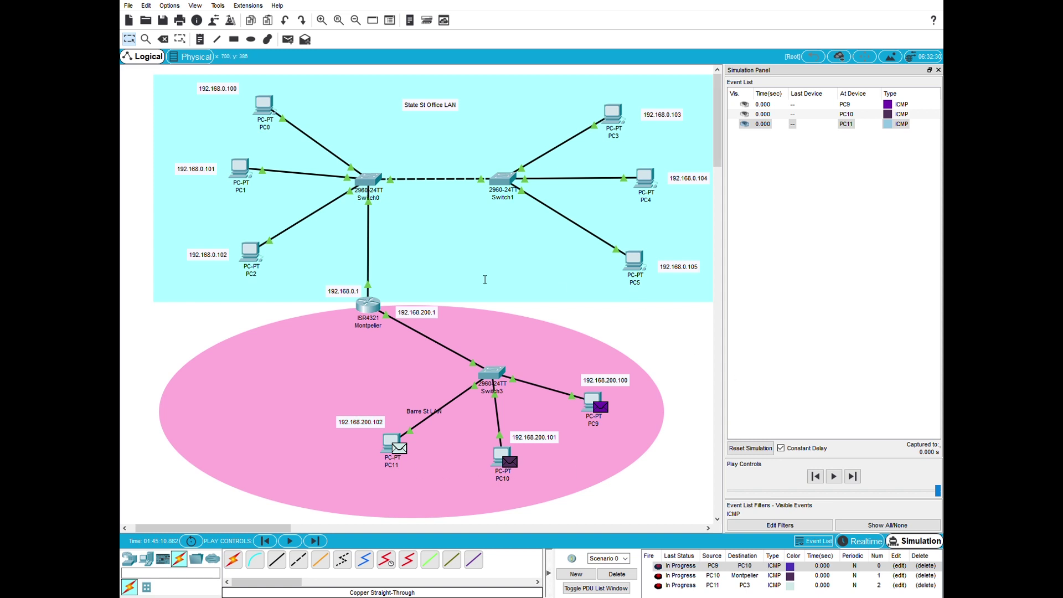